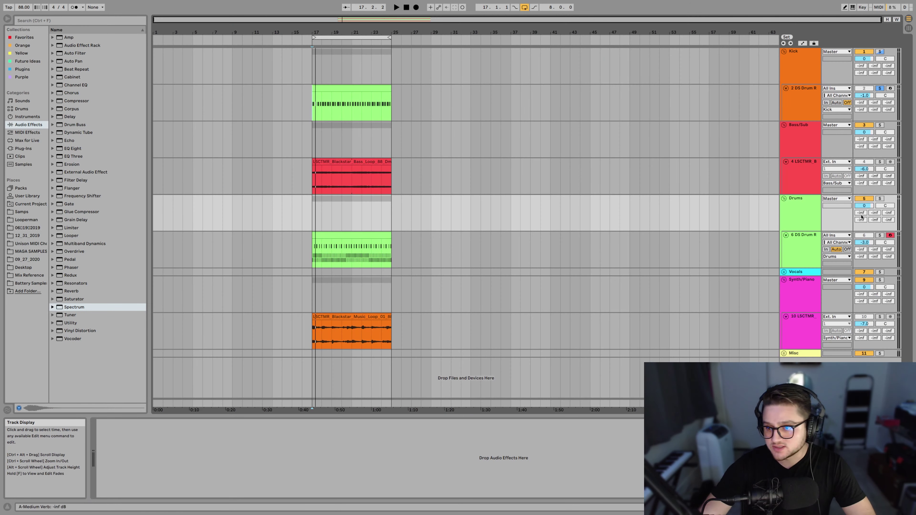
# - Show the 6 DS Drum Rack track's devices and solo the Drums group
pyautogui.click(814, 235)
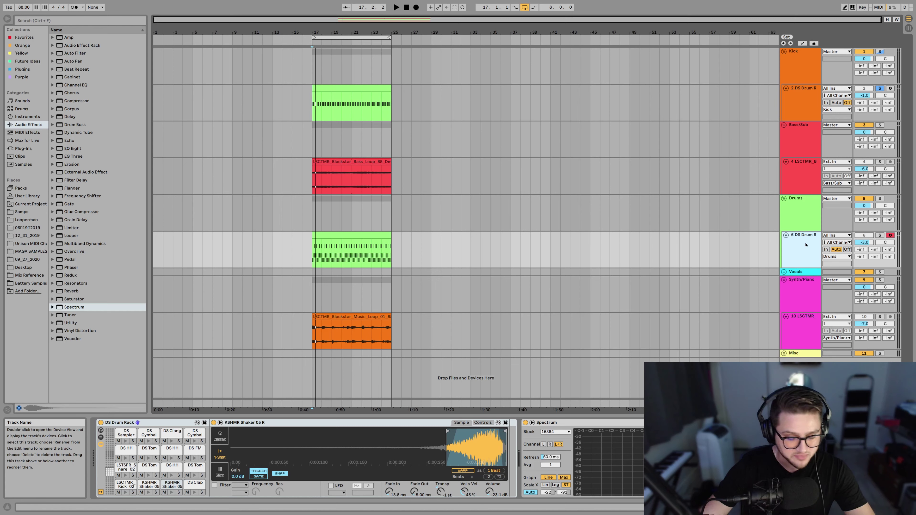
pyautogui.click(880, 199)
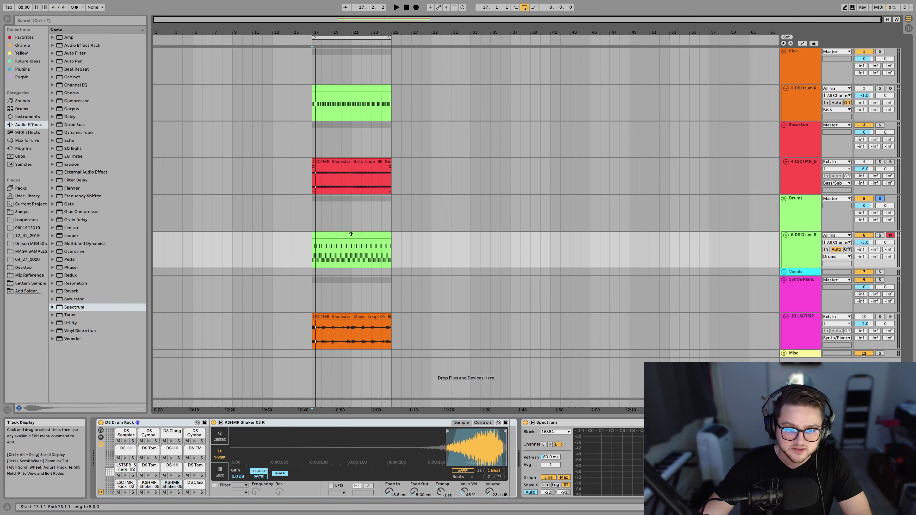
pyautogui.press('space')
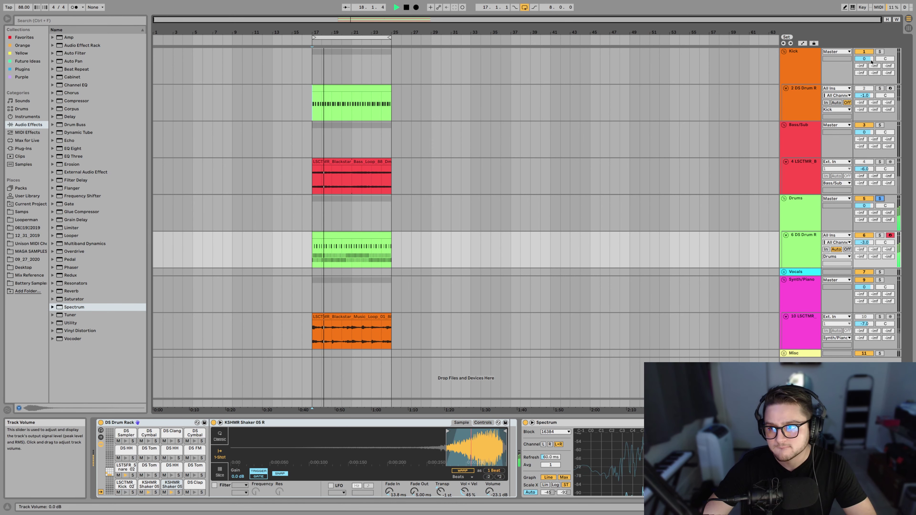
pyautogui.keyDown('ctrl'); pyautogui.click(880, 52); pyautogui.keyUp('ctrl')
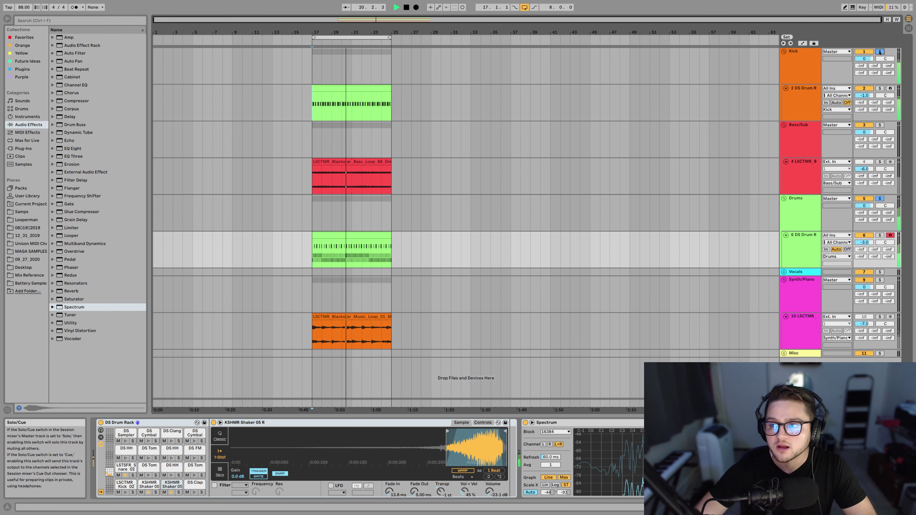
pyautogui.click(880, 52)
pyautogui.press('space')
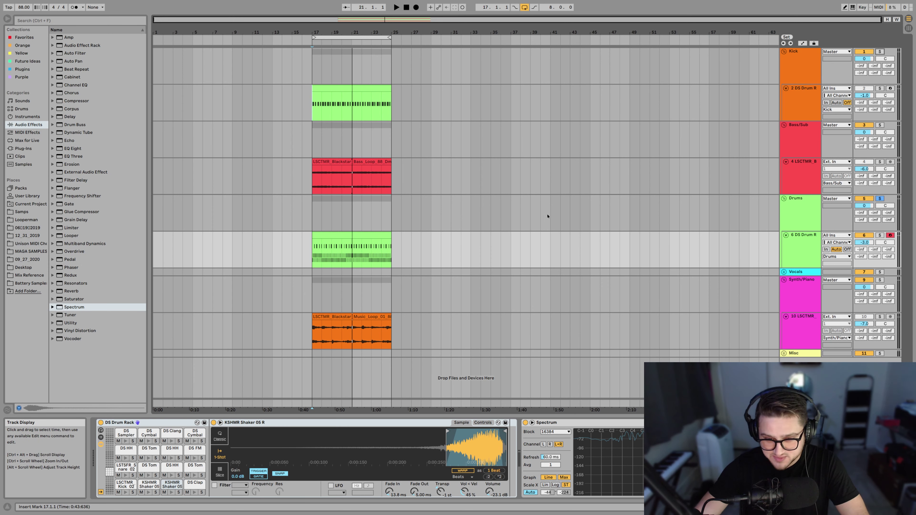
pyautogui.moveTo(597, 437)
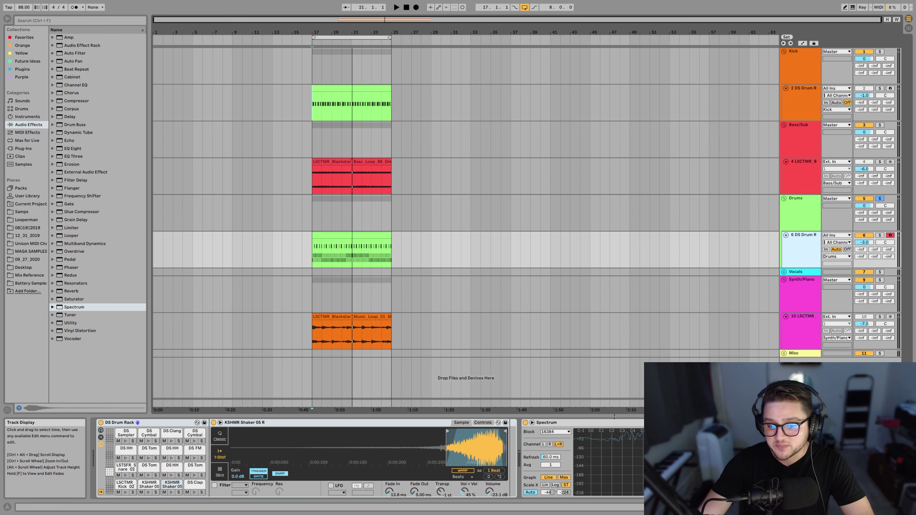
# - Restart playback to audition the drums
pyautogui.press('space')
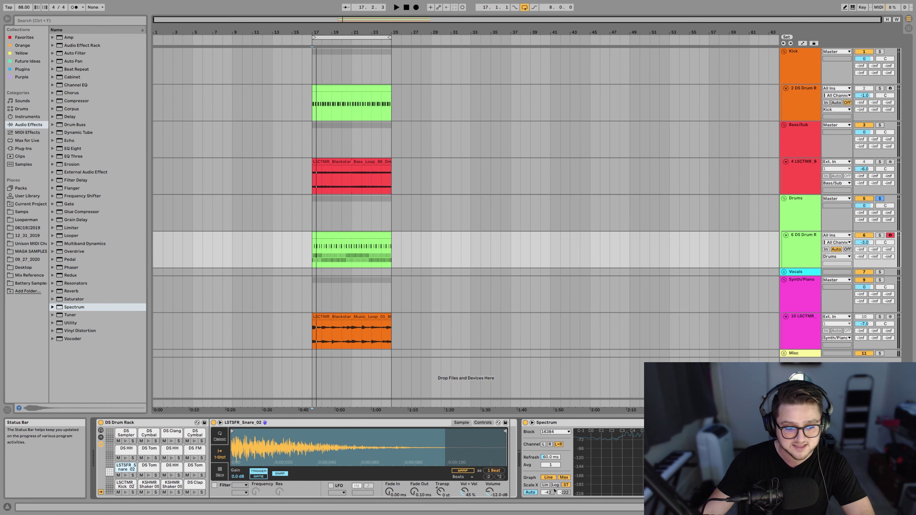
# - Insert FabFilter Pro-Q 3 from the VST3 plug-ins after the snare Simpler
pyautogui.moveTo(613, 493)
pyautogui.click(23, 148)
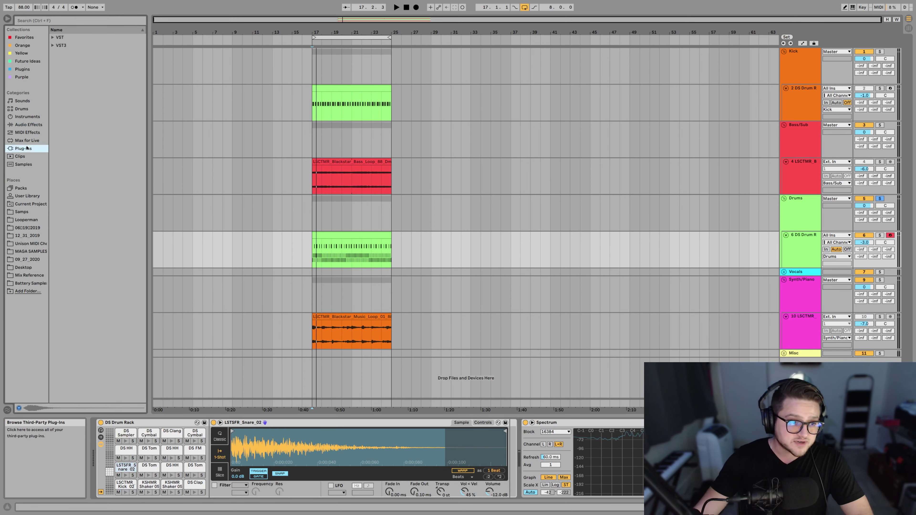
pyautogui.click(61, 45)
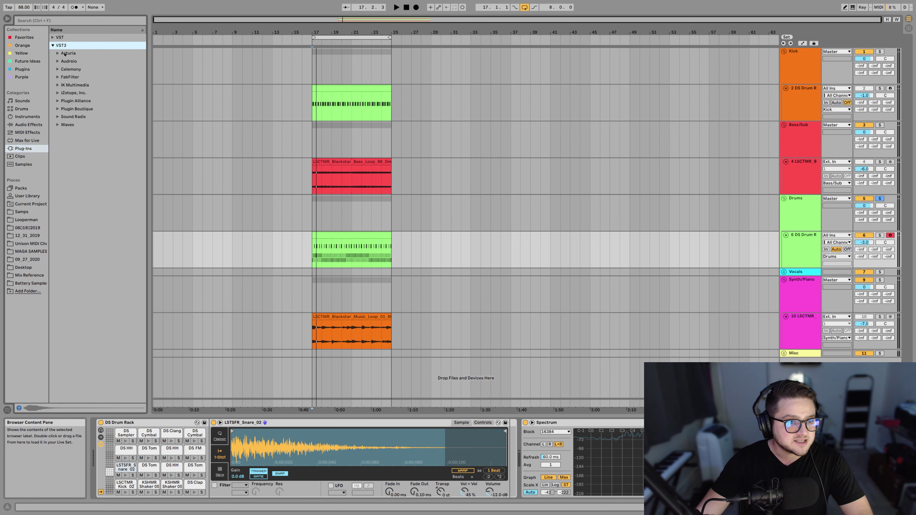
pyautogui.click(58, 77)
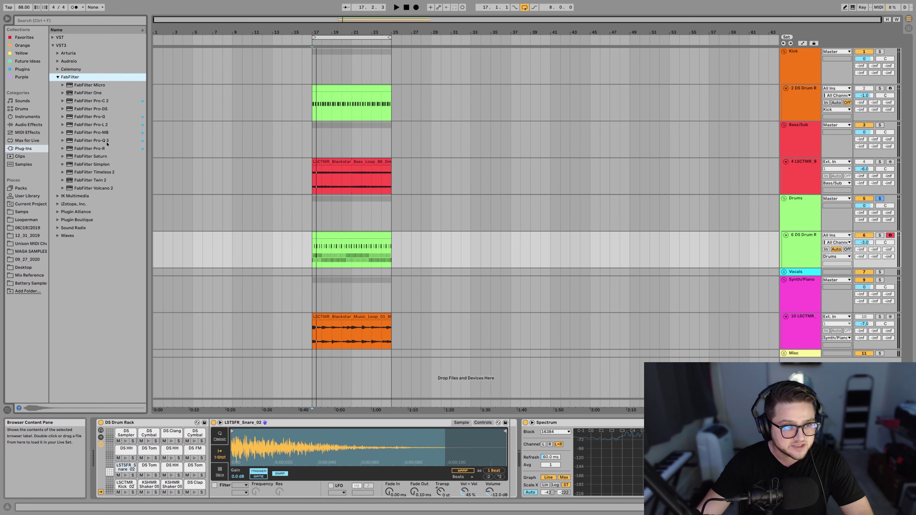
pyautogui.moveTo(107, 141); pyautogui.dragTo(175, 172)
pyautogui.moveTo(396, 301); pyautogui.dragTo(511, 435)
# - Solo the snare pad and audition it through the new EQ
pyautogui.press('space')
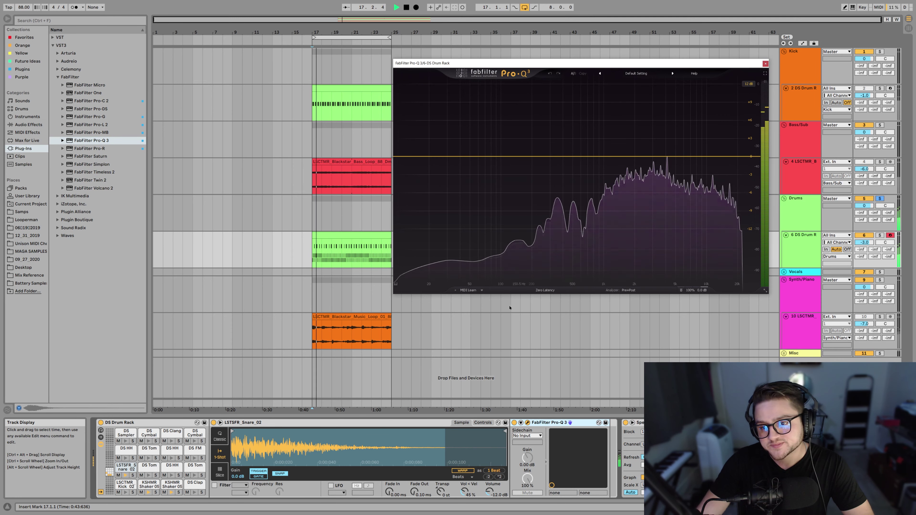
pyautogui.press('space')
pyautogui.click(133, 476)
pyautogui.press('space')
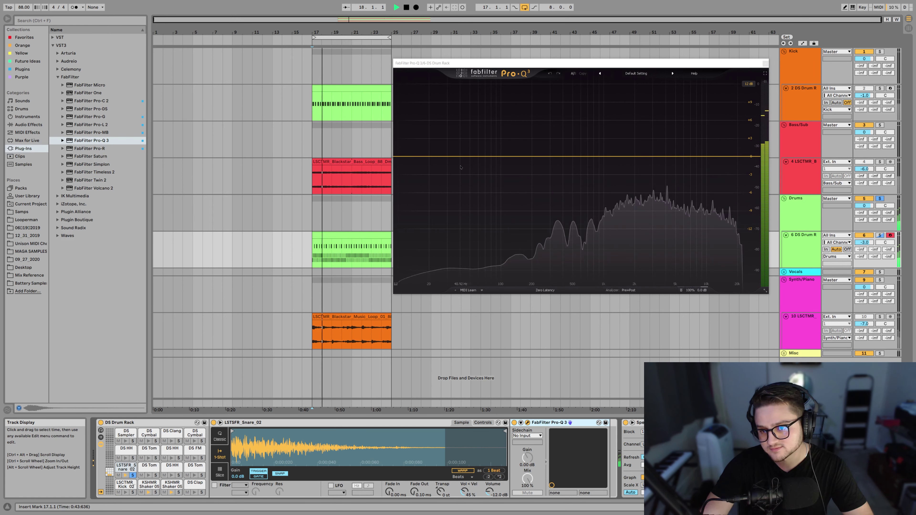
pyautogui.press('space')
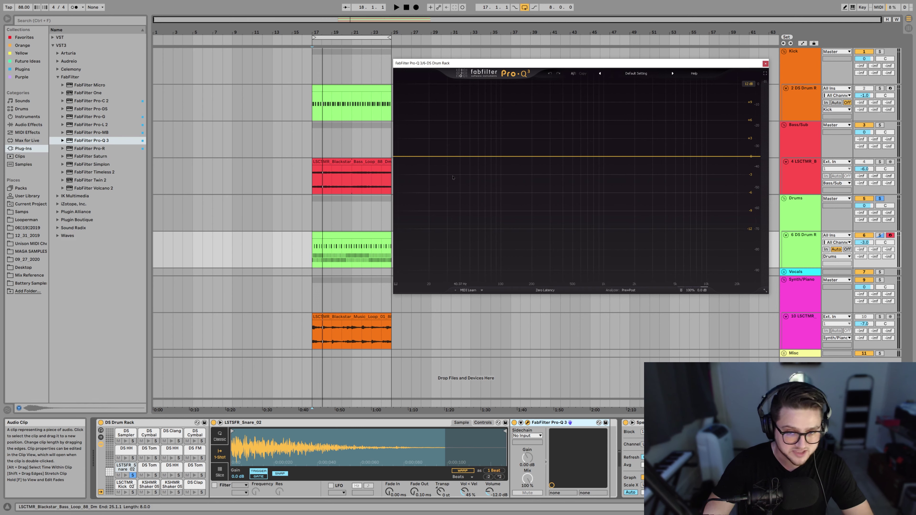
# - Add a low cut band in Pro-Q 3 and settle it at about 110 Hz
pyautogui.click(414, 156)
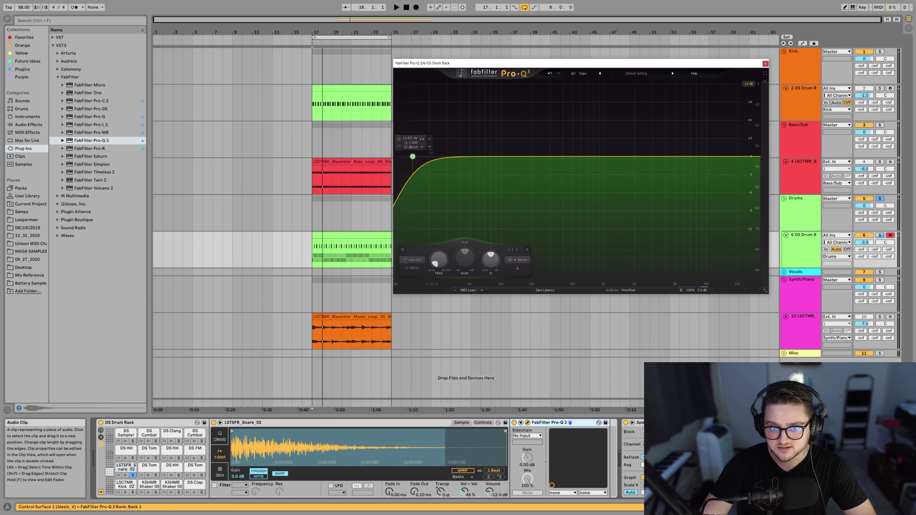
pyautogui.press('space')
pyautogui.moveTo(413, 157); pyautogui.dragTo(514, 156)
pyautogui.moveTo(522, 190); pyautogui.dragTo(513, 190)
pyautogui.press('space')
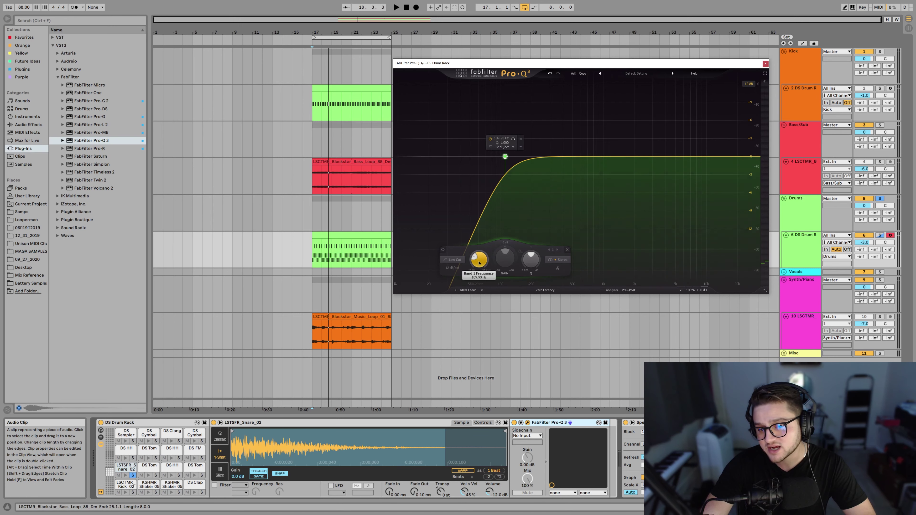
# - Bypass and re-enable the low cut band during playback to compare
pyautogui.scroll(-3, 484, 259)
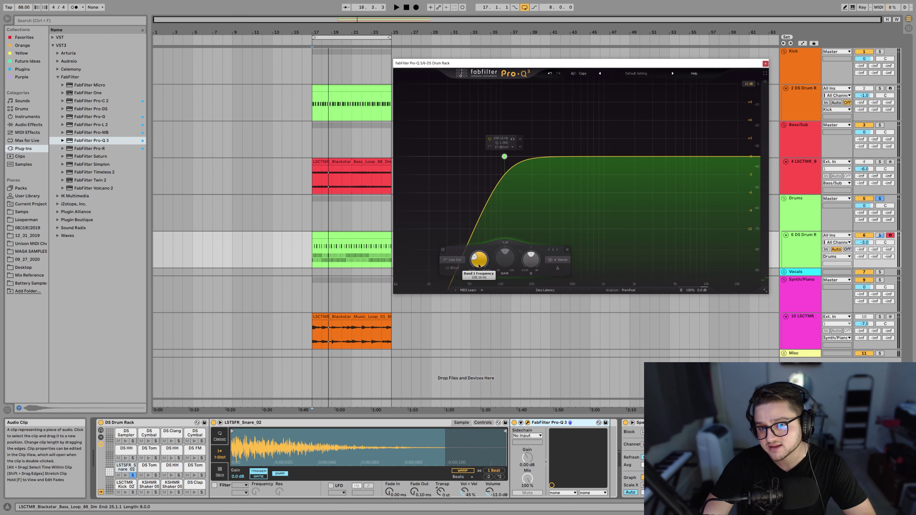
pyautogui.click(443, 250)
pyautogui.press('space')
pyautogui.click(443, 250)
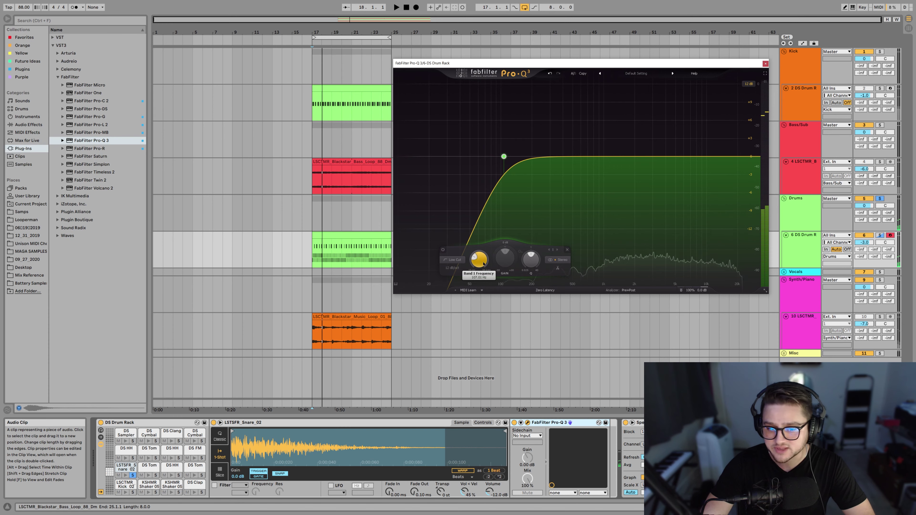
# - Add a 36 dB/oct high cut band, solo it, and move it to about 14.2 kHz
pyautogui.doubleClick(756, 157)
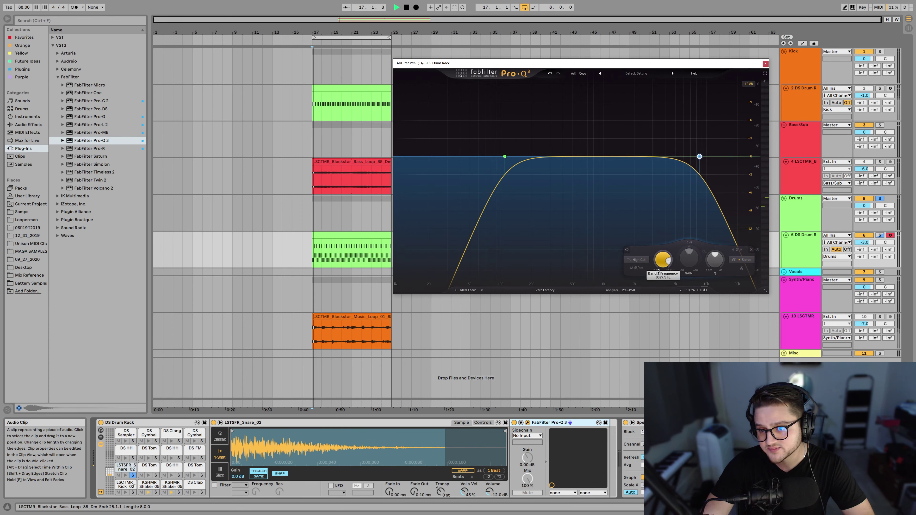
pyautogui.moveTo(663, 263); pyautogui.dragTo(663, 285)
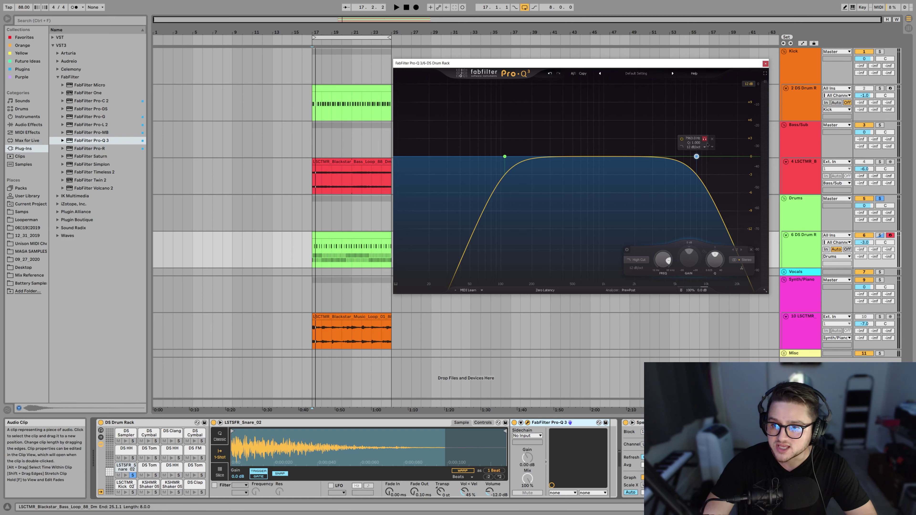
pyautogui.click(636, 269)
pyautogui.click(644, 308)
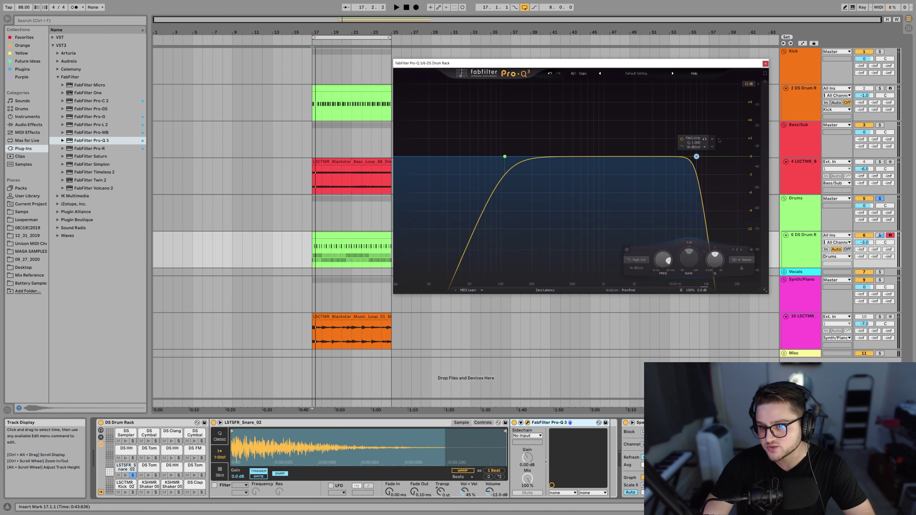
pyautogui.click(705, 139)
pyautogui.moveTo(707, 140); pyautogui.dragTo(735, 143)
pyautogui.press('space')
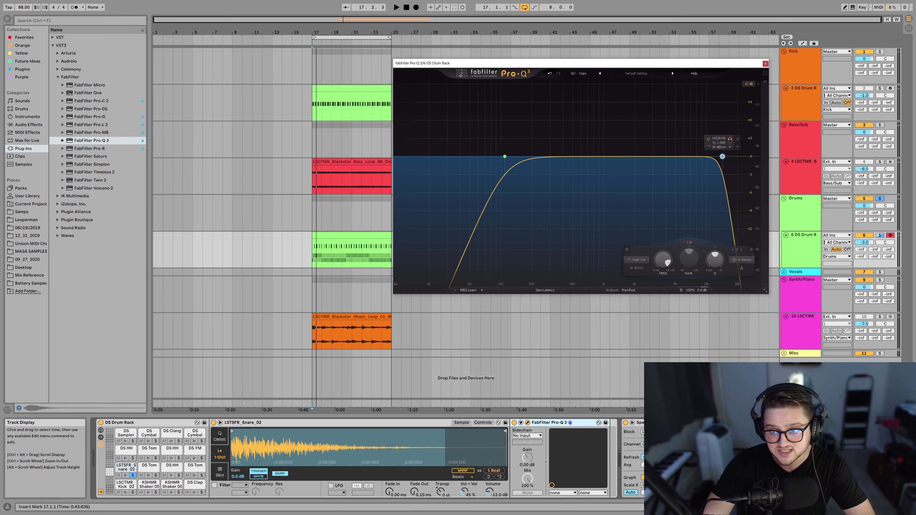
# - Make the high cut a Brickwall slope and audition the band soloed during playback
pyautogui.click(637, 268)
pyautogui.click(644, 334)
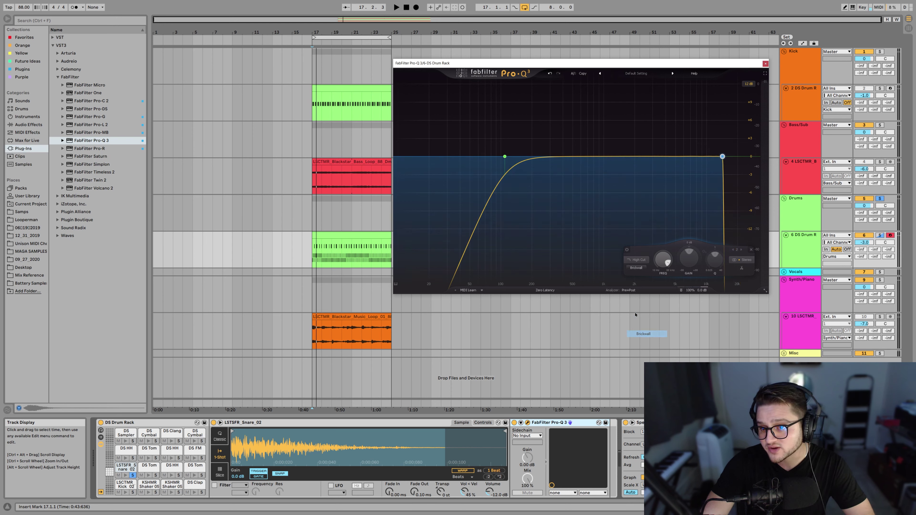
pyautogui.click(731, 140)
pyautogui.press('space')
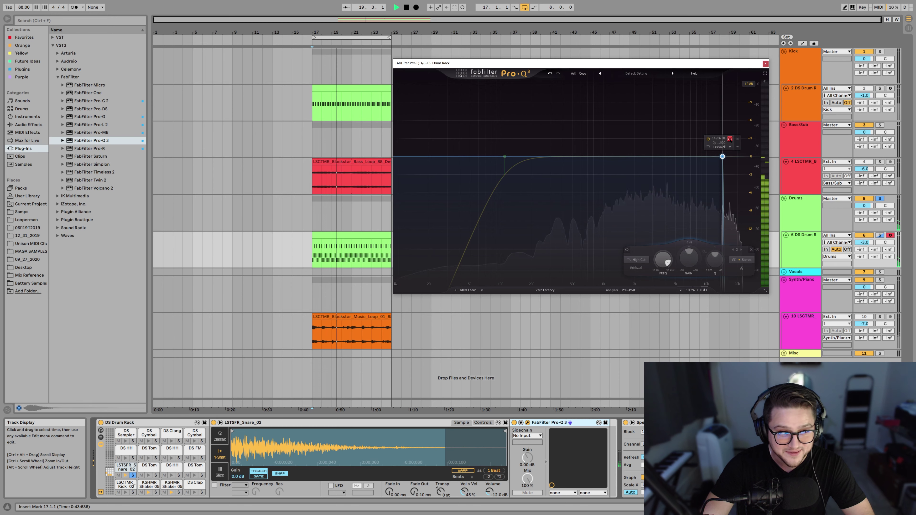
pyautogui.click(730, 139)
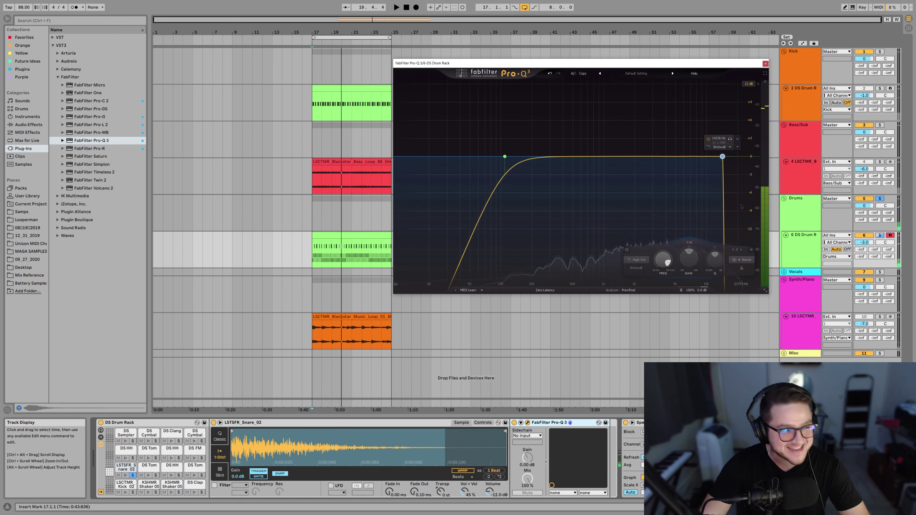
pyautogui.moveTo(722, 156)
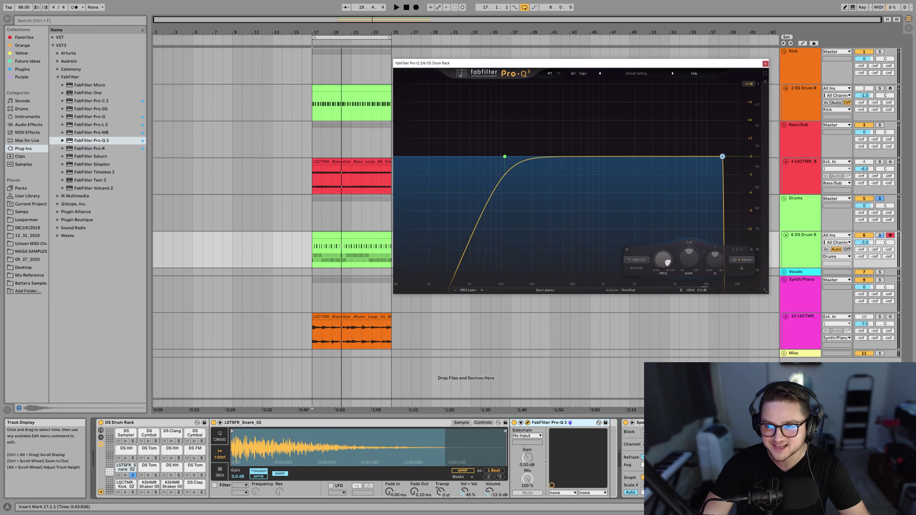
# - Switch Pro-Q 3 to Linear Phase processing, keeping the high cut's Brickwall slope
pyautogui.click(543, 290)
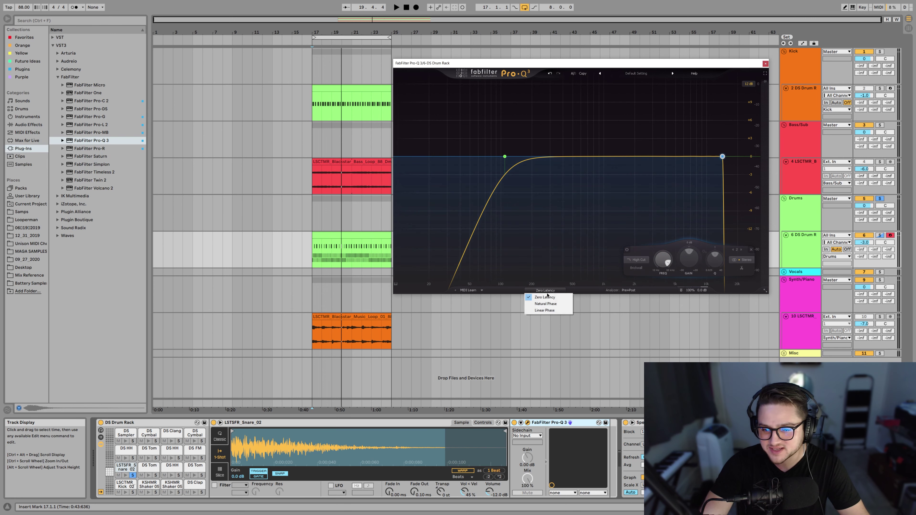
pyautogui.click(558, 311)
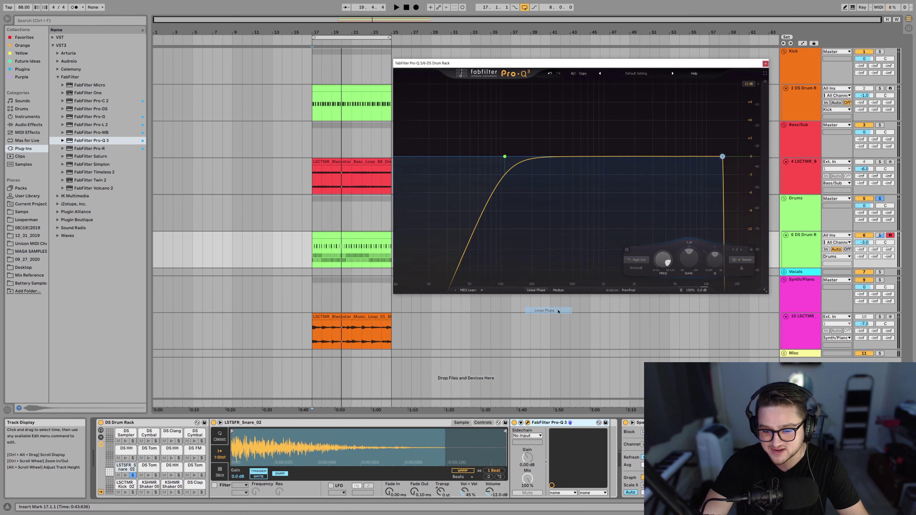
pyautogui.click(638, 270)
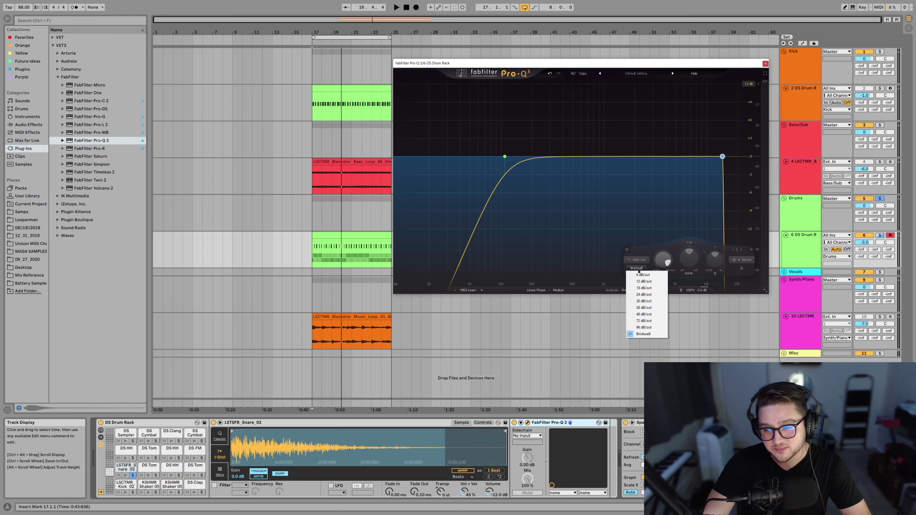
pyautogui.click(638, 271)
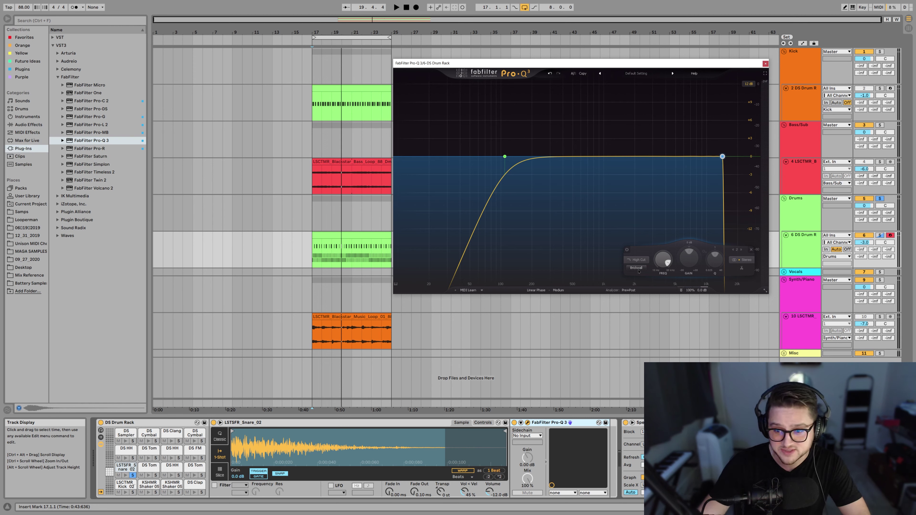
# - Lower the brickwall high cut's frequency and bypass the band during playback to compare
pyautogui.moveTo(669, 255)
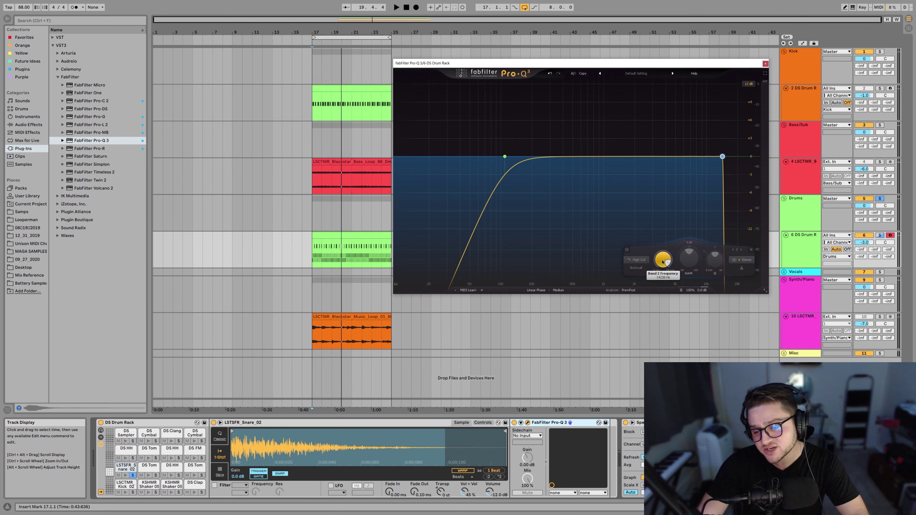
pyautogui.scroll(3, 663, 262)
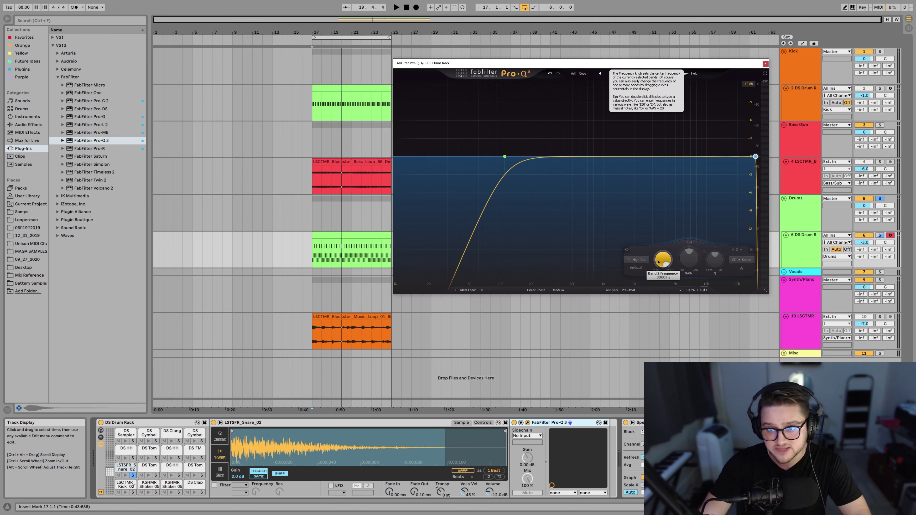
pyautogui.scroll(-1, 665, 264)
pyautogui.press('space')
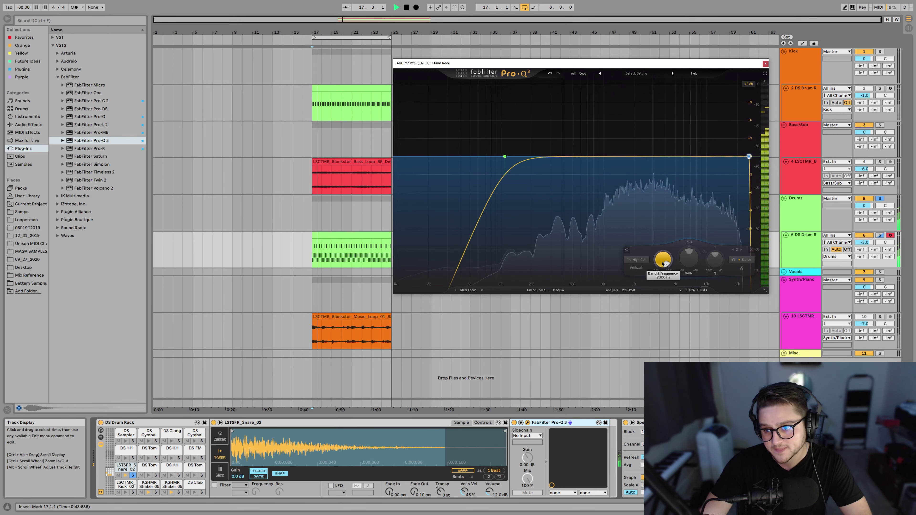
pyautogui.moveTo(663, 264)
pyautogui.mouseDown()
pyautogui.moveTo(660, 284)
pyautogui.moveTo(660, 266)
pyautogui.mouseUp()
pyautogui.click(627, 250)
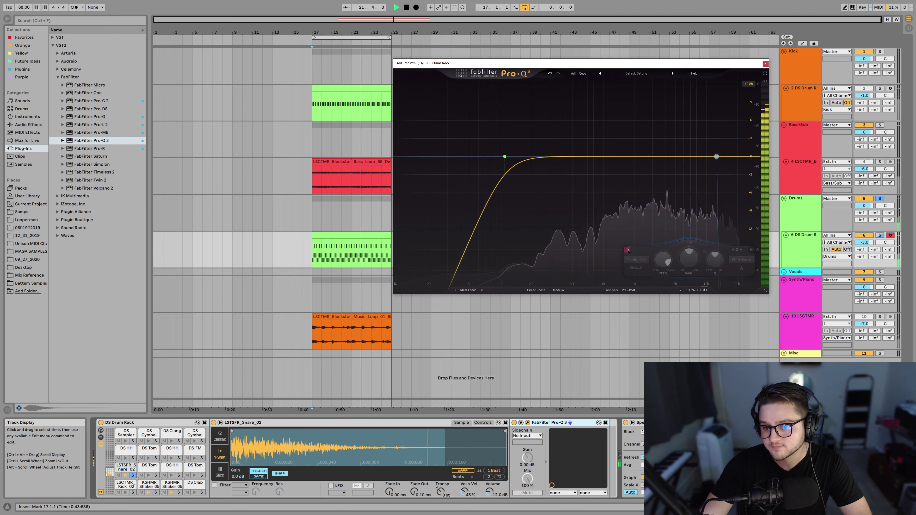
pyautogui.click(627, 250)
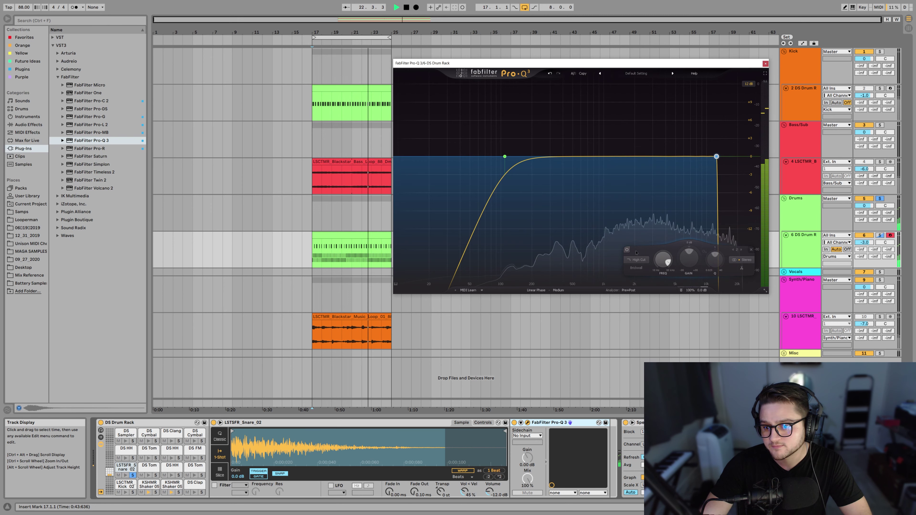
pyautogui.moveTo(661, 259)
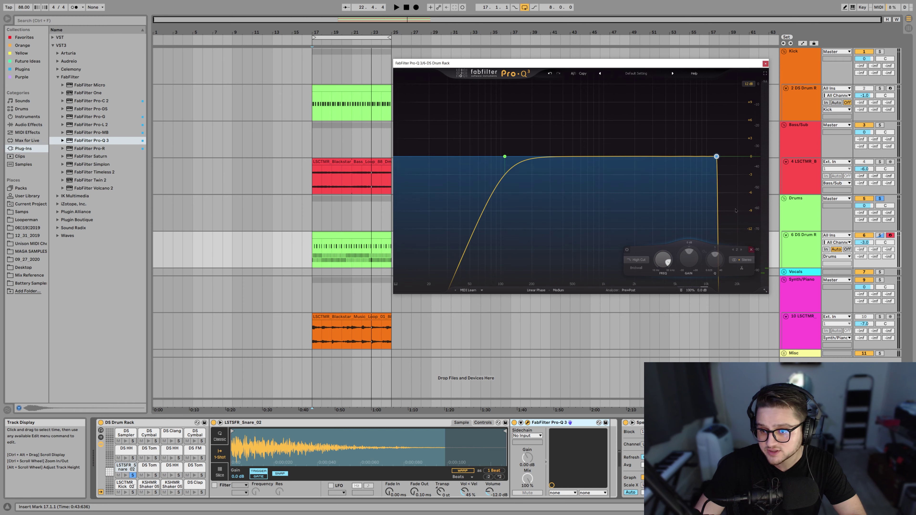
pyautogui.press('space')
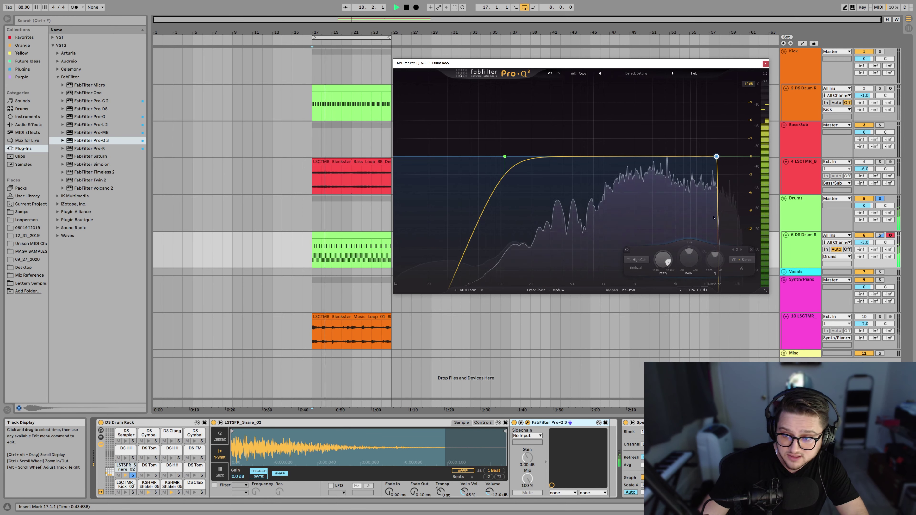
pyautogui.click(627, 250)
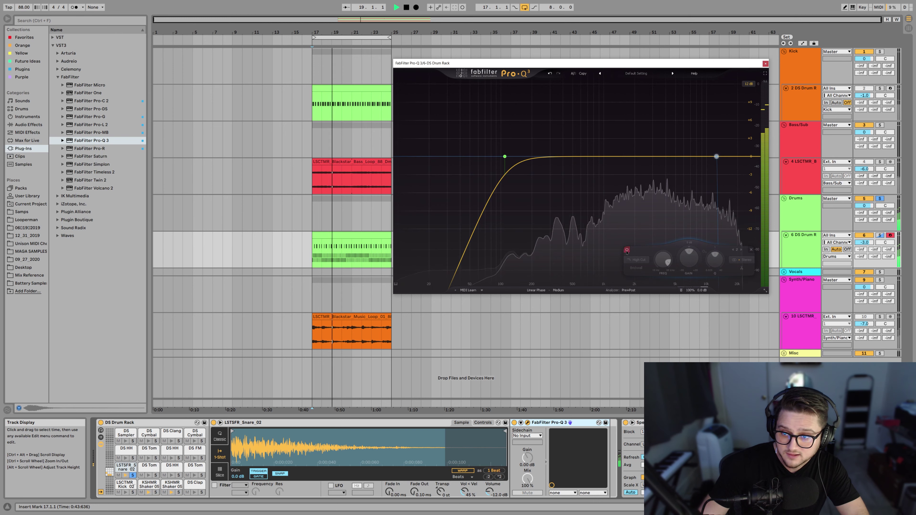
pyautogui.click(627, 251)
pyautogui.press('space')
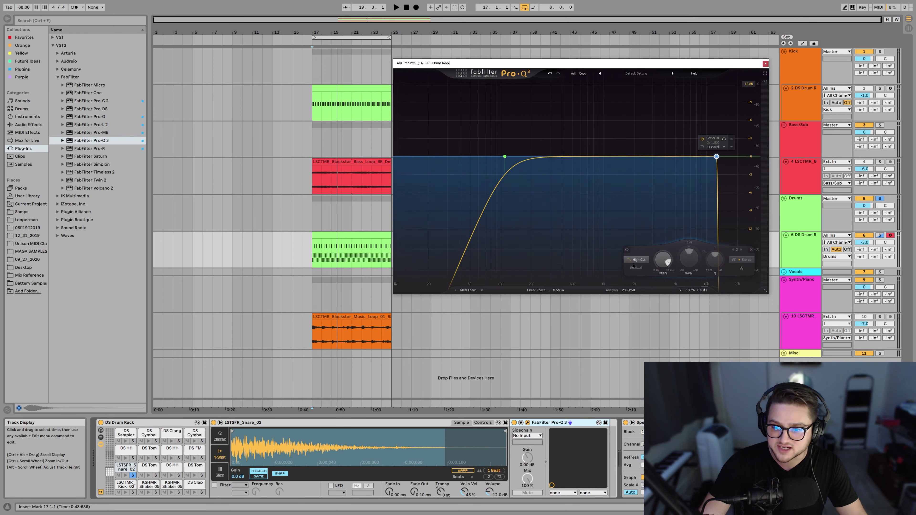
# - Change the high cut slope to 24 dB/oct and set its frequency near 16.9 kHz
pyautogui.click(637, 268)
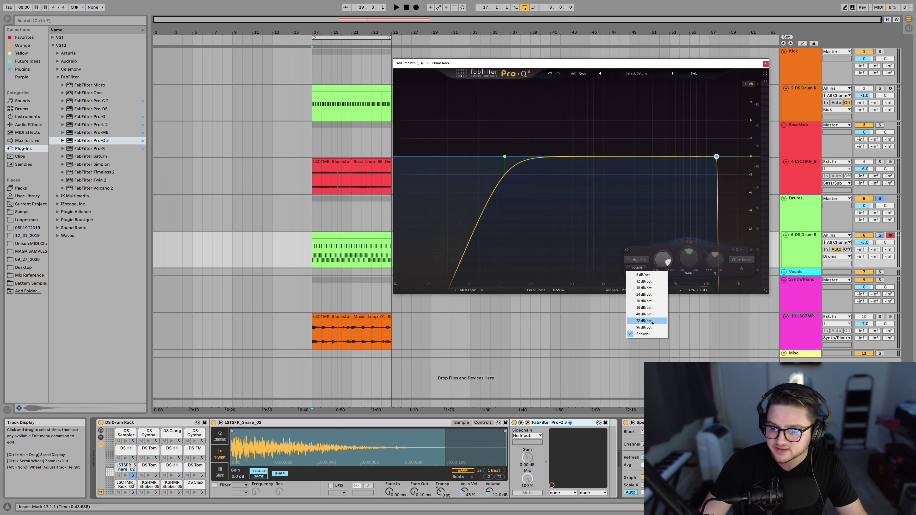
pyautogui.click(652, 294)
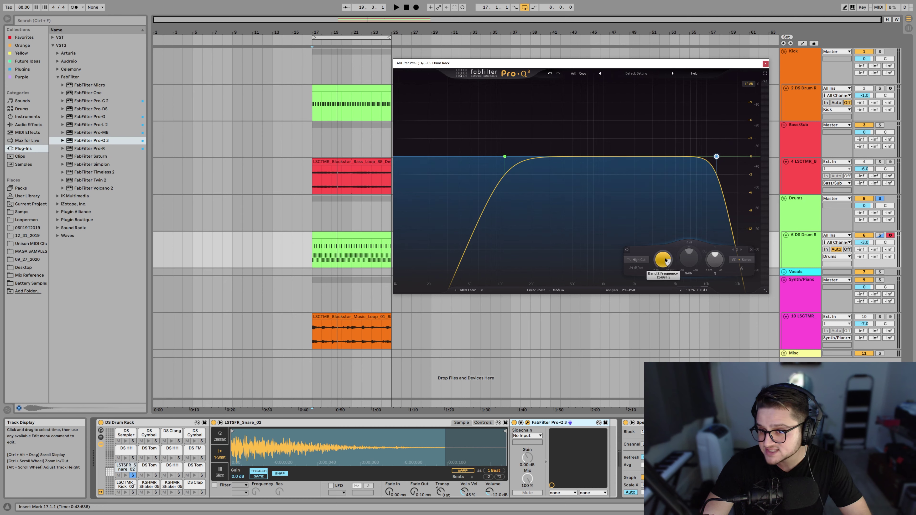
pyautogui.scroll(5, 665, 260)
pyautogui.scroll(1, 666, 260)
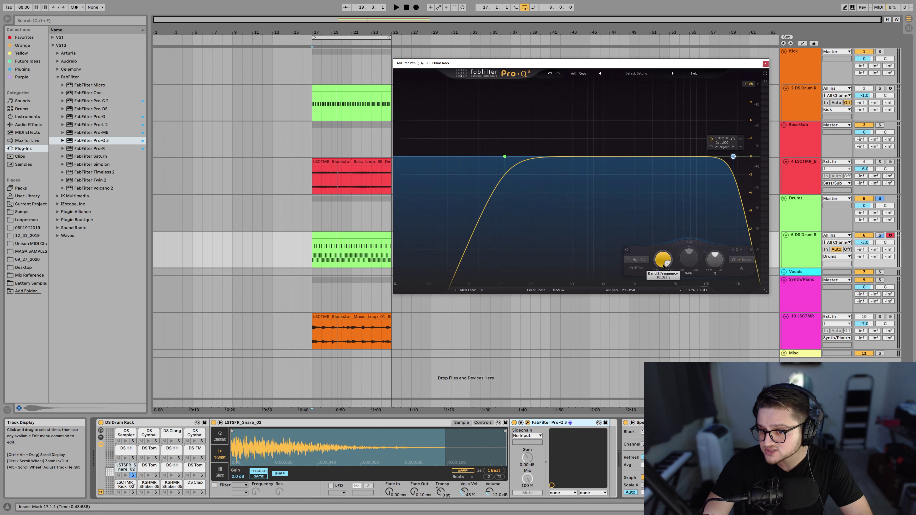
pyautogui.scroll(-2, 663, 262)
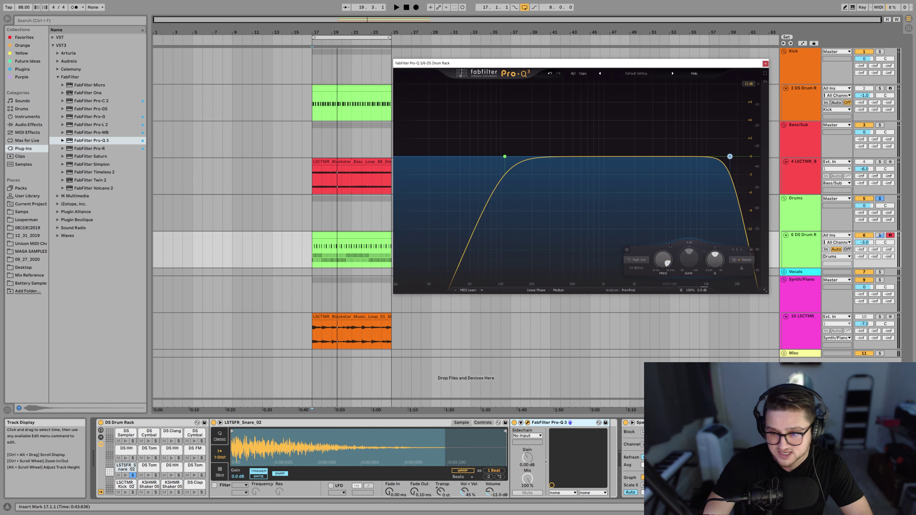
# - Toggle the high cut band off and on during playback to compare the sound
pyautogui.click(734, 140)
pyautogui.press('space')
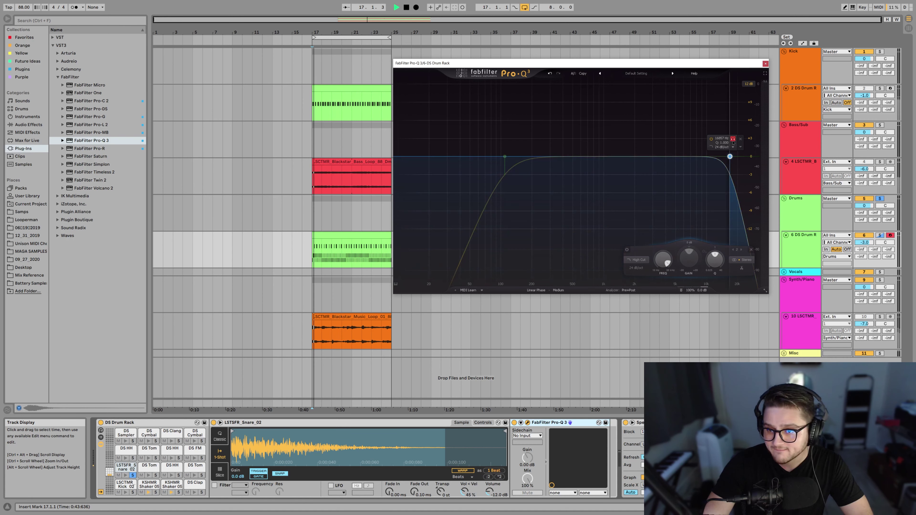
pyautogui.click(733, 139)
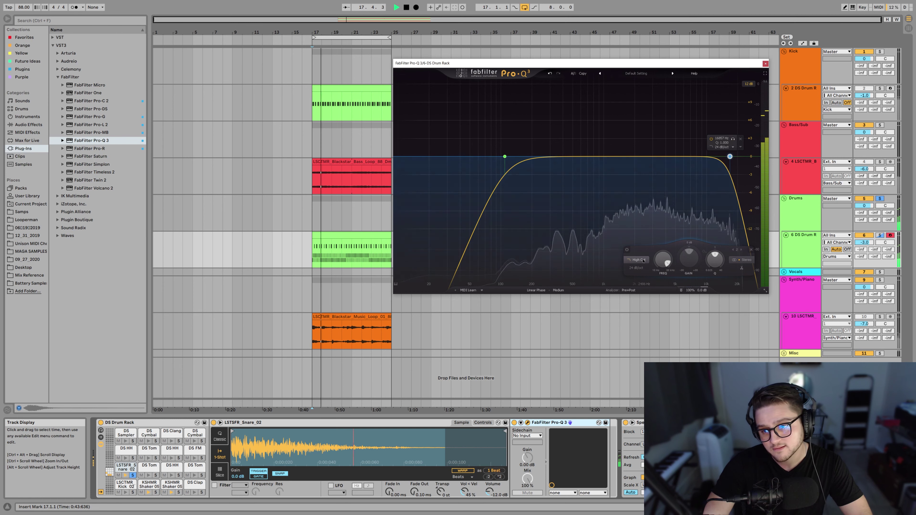
pyautogui.press('space')
pyautogui.click(627, 250)
pyautogui.press('space')
pyautogui.click(627, 250)
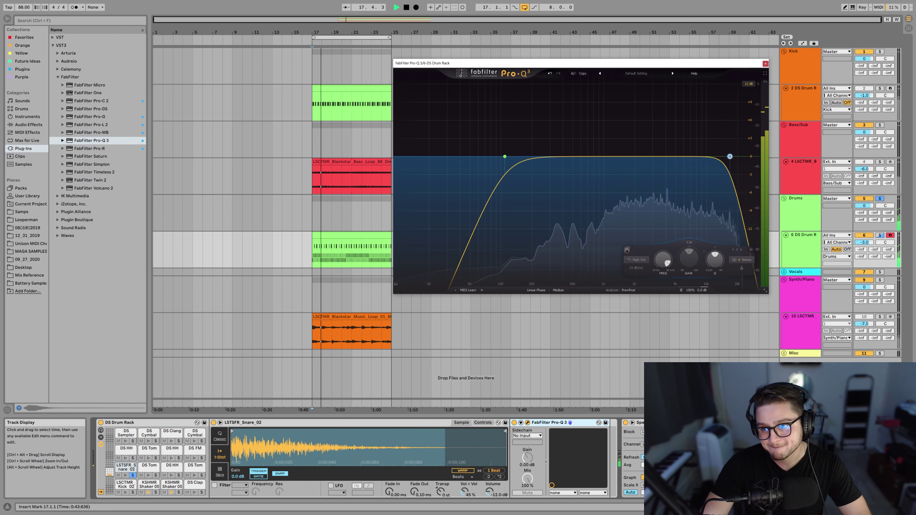
pyautogui.press('space')
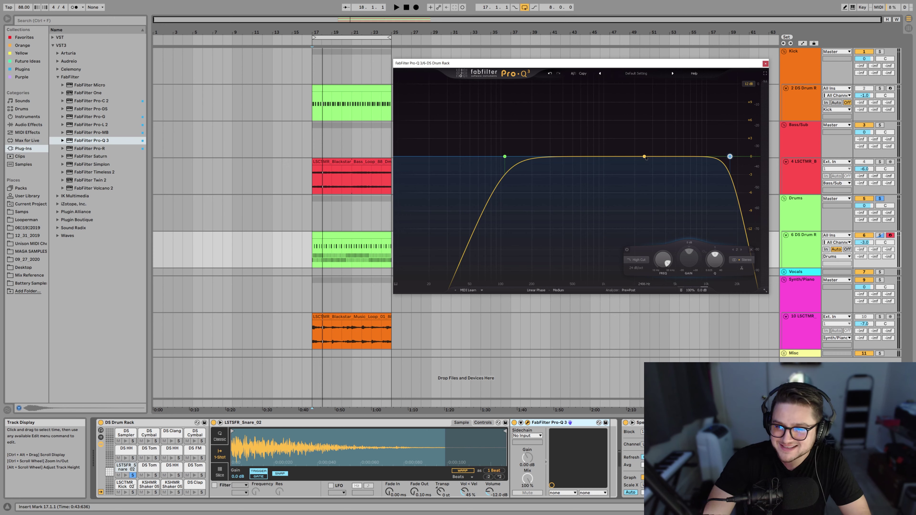
# - Add a bell band boosted to +30 dB and narrow its Q to about 25.8
pyautogui.click(633, 157)
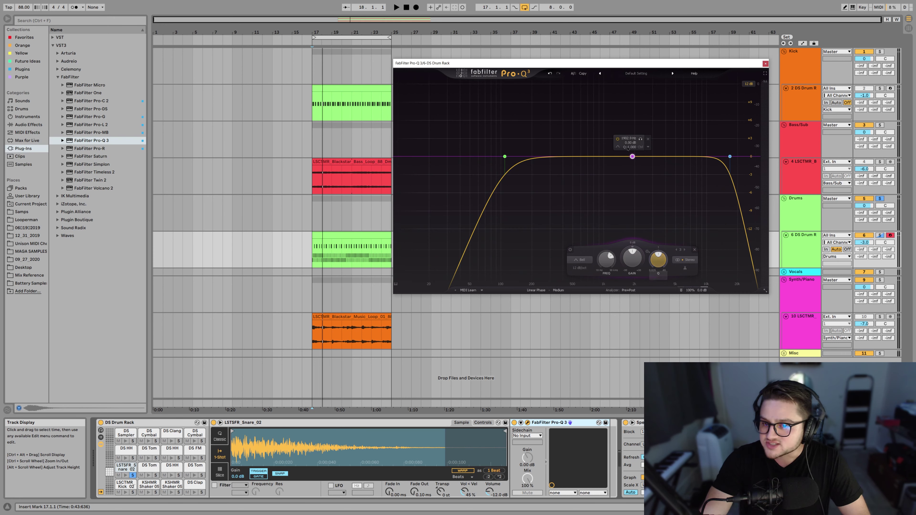
pyautogui.moveTo(633, 156); pyautogui.dragTo(593, 88)
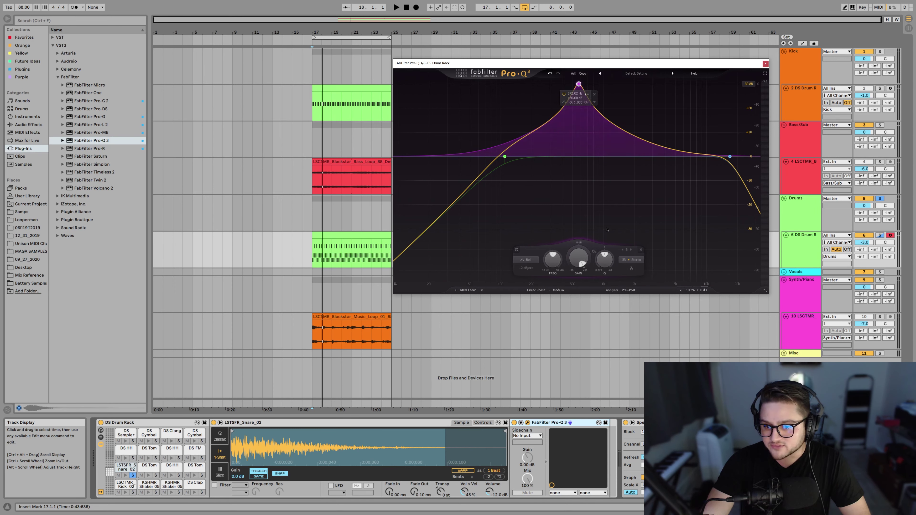
pyautogui.moveTo(604, 266); pyautogui.dragTo(604, 240)
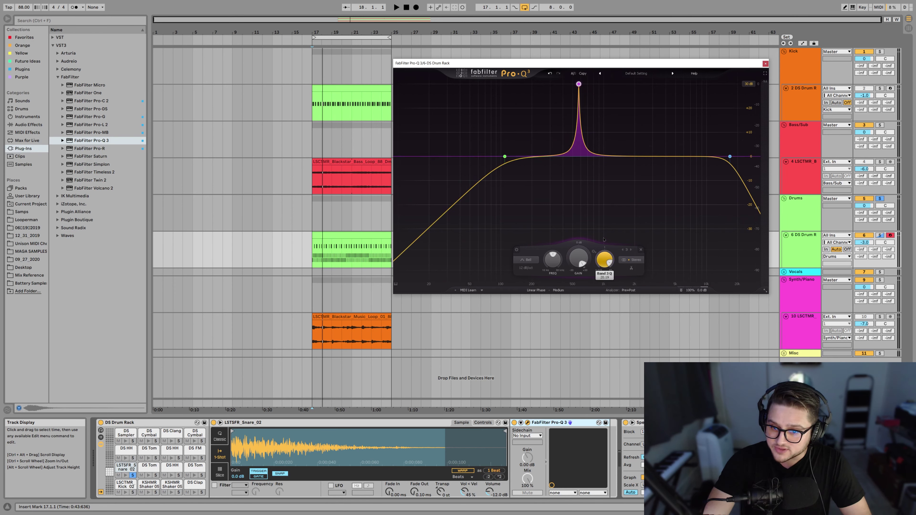
pyautogui.click(526, 268)
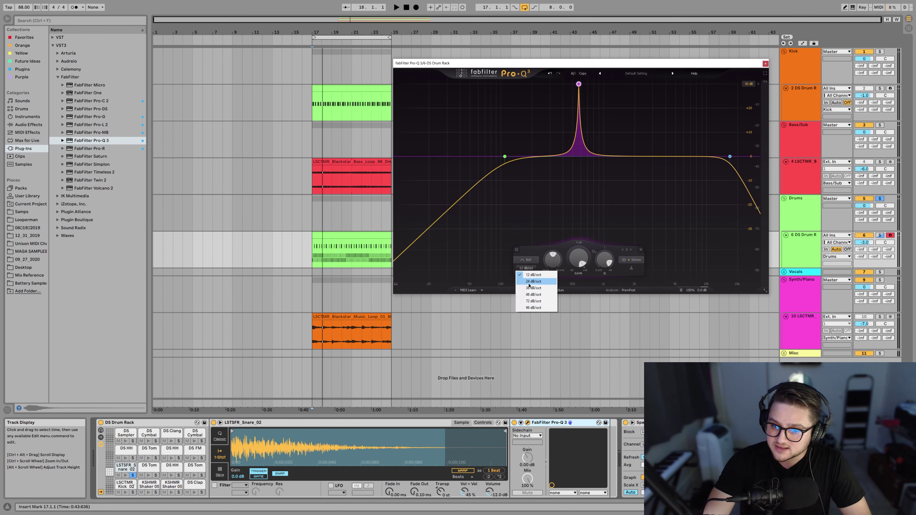
pyautogui.click(529, 285)
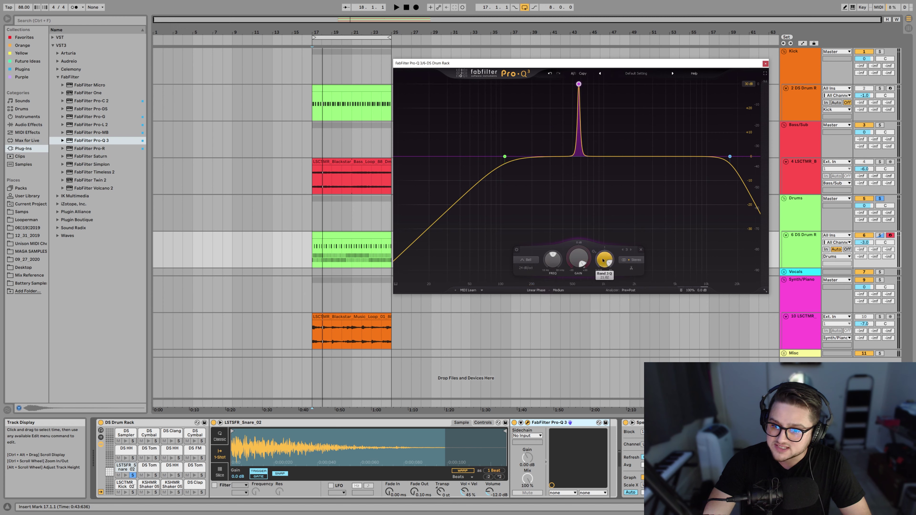
pyautogui.moveTo(604, 260); pyautogui.dragTo(605, 258)
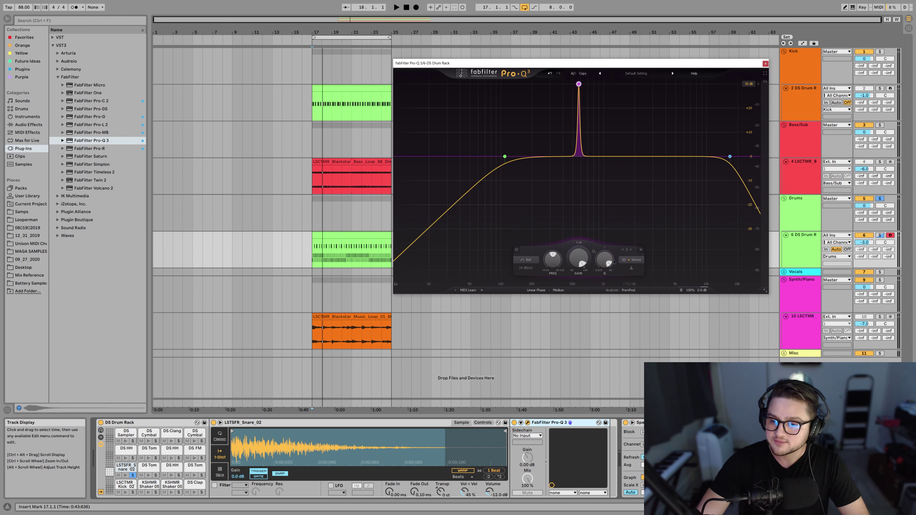
pyautogui.moveTo(607, 261)
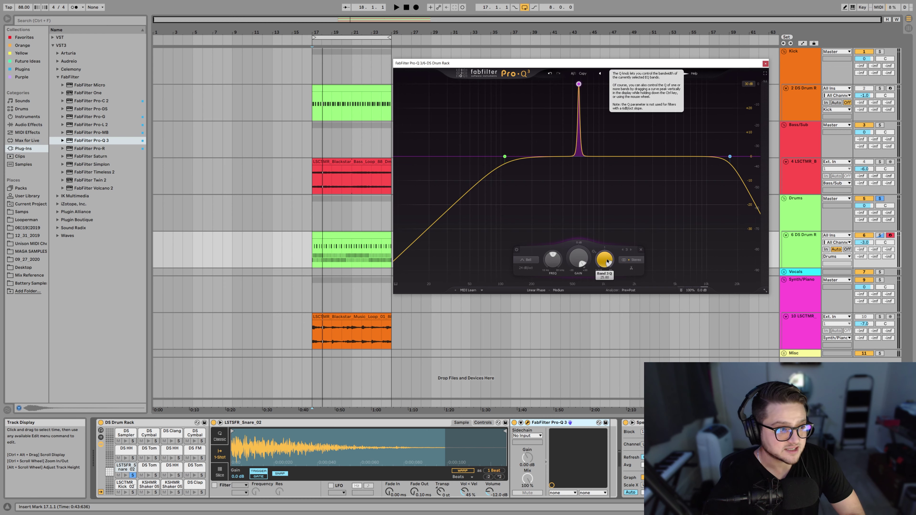
# - Sweep the narrow boost from about 600 Hz up into the upper midrange while the loop plays
pyautogui.press('space')
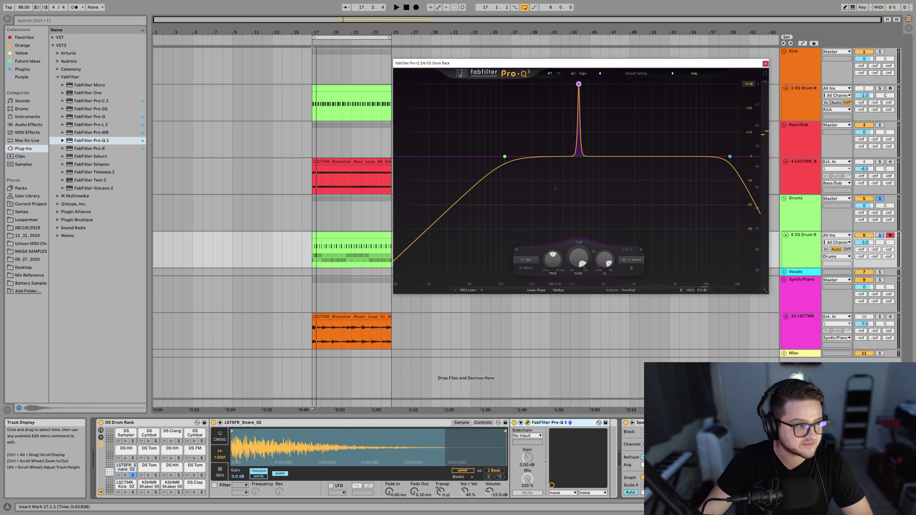
pyautogui.moveTo(588, 146)
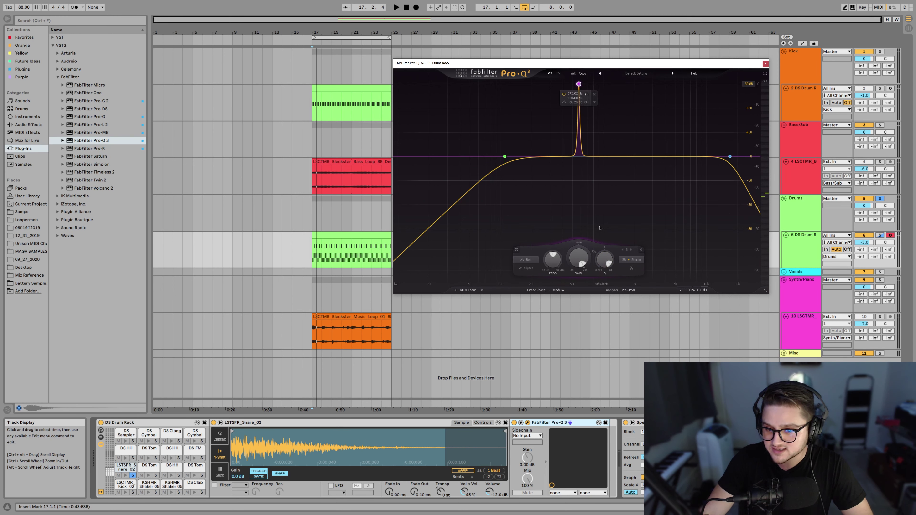
pyautogui.moveTo(579, 85)
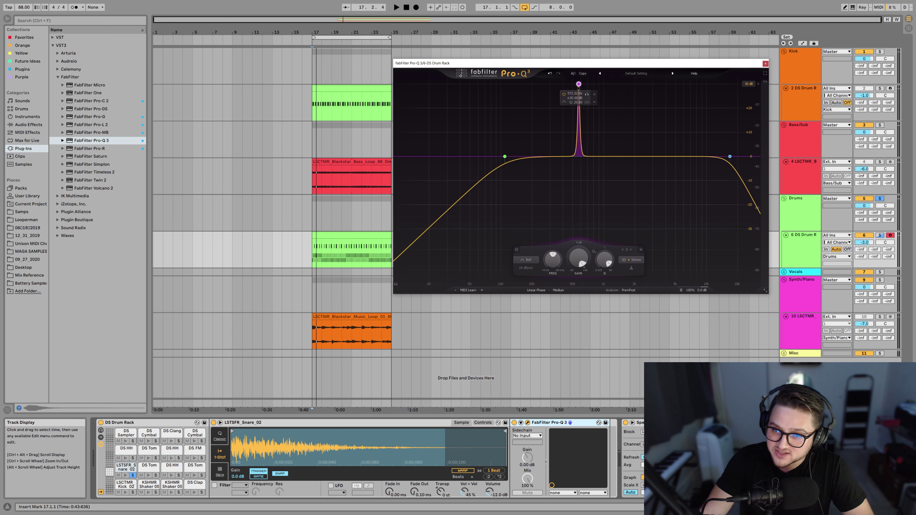
pyautogui.moveTo(582, 84); pyautogui.dragTo(585, 85)
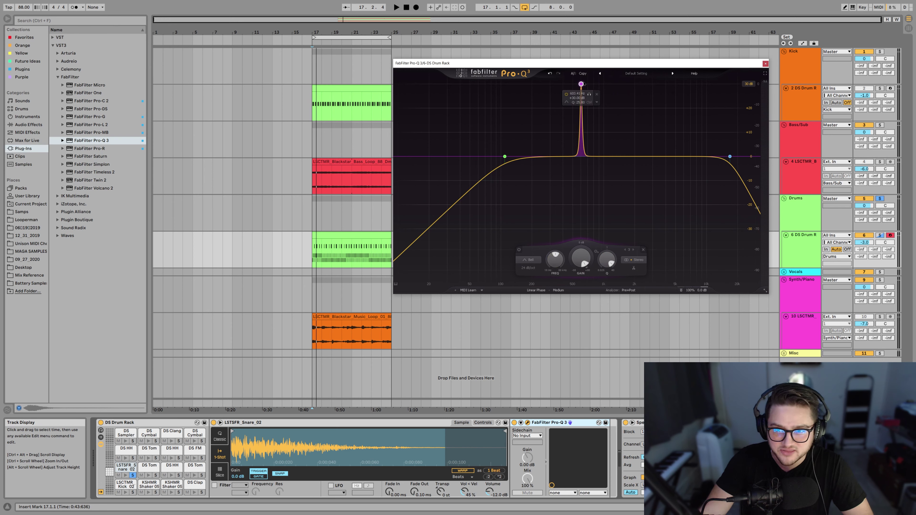
pyautogui.press('space')
pyautogui.moveTo(584, 85); pyautogui.dragTo(670, 89)
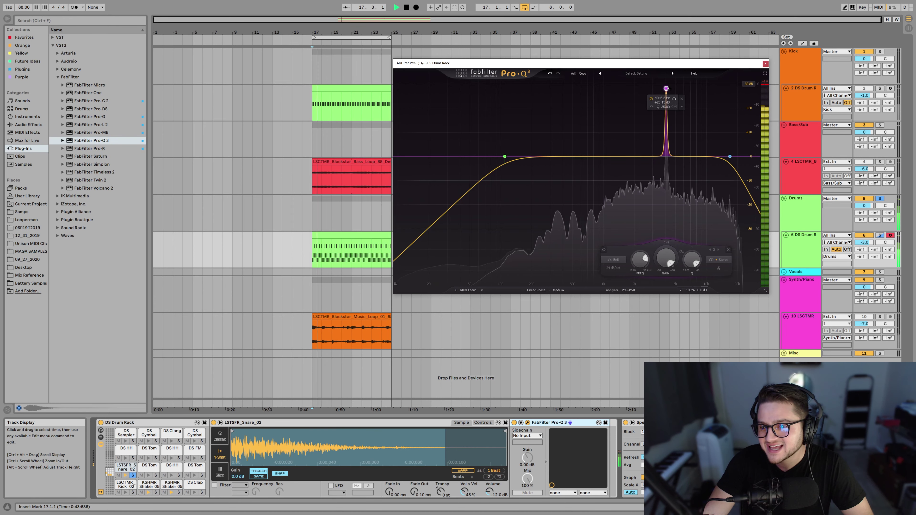
pyautogui.moveTo(669, 88); pyautogui.dragTo(669, 89)
pyautogui.press('space')
pyautogui.moveTo(596, 157); pyautogui.dragTo(580, 159)
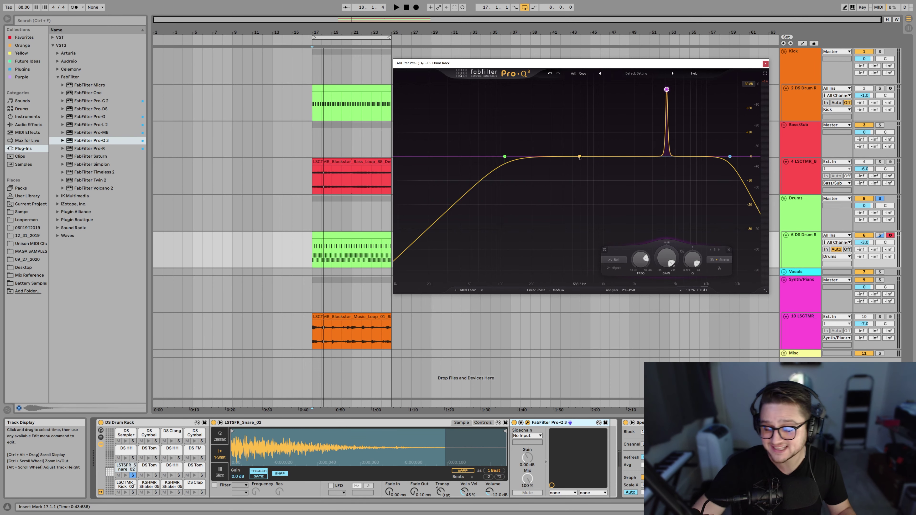
# - Reset band 3's gain, then pull it down into a deep notch with a Q of 40
pyautogui.doubleClick(668, 254)
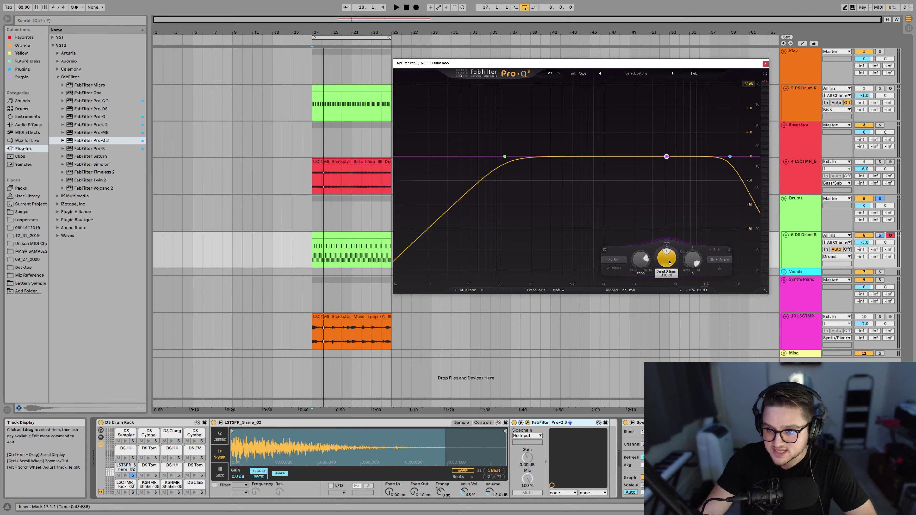
pyautogui.moveTo(669, 263)
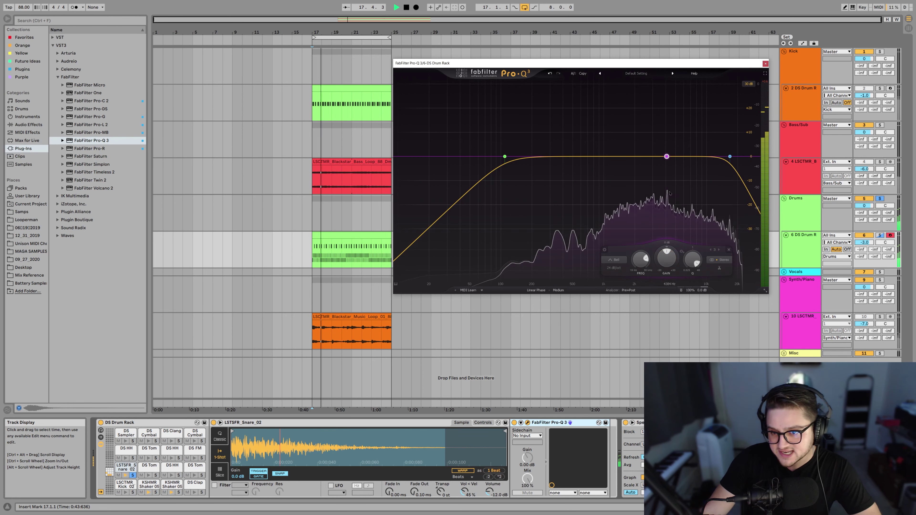
pyautogui.moveTo(666, 260)
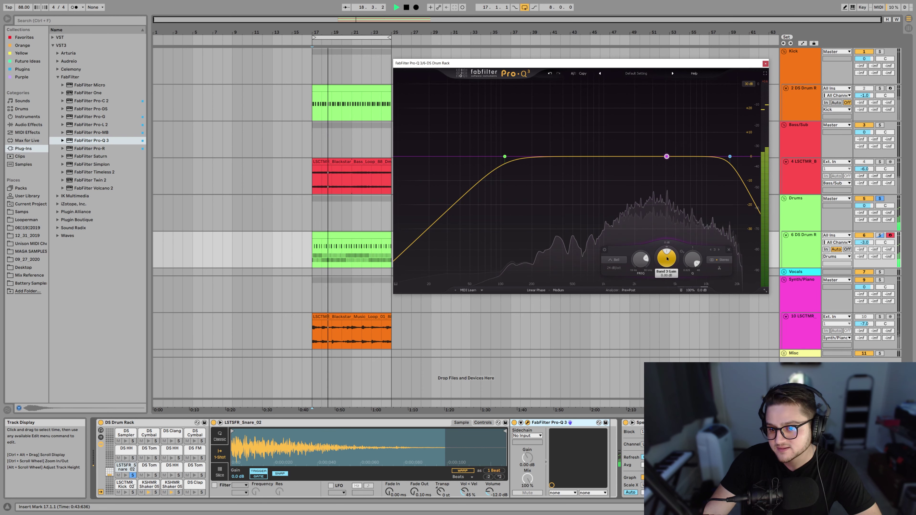
pyautogui.moveTo(666, 260); pyautogui.dragTo(668, 303)
pyautogui.moveTo(687, 258)
pyautogui.moveTo(688, 259); pyautogui.dragTo(688, 241)
pyautogui.press('space')
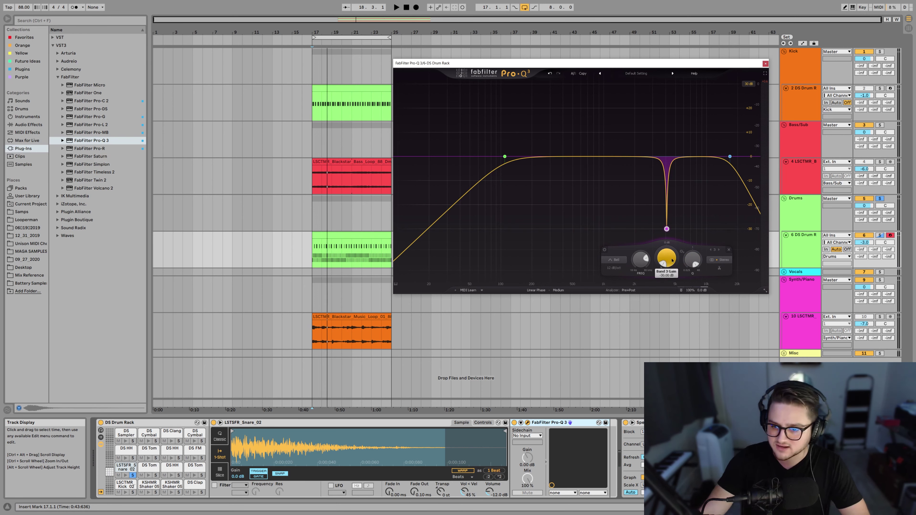
# - Recut band 3 by about 6.8 dB and compare it with the band bypassed
pyautogui.moveTo(673, 260)
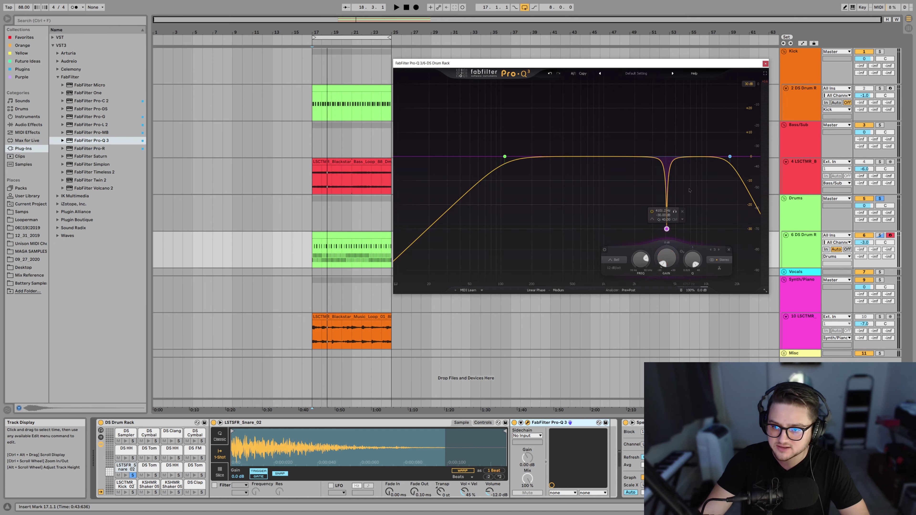
pyautogui.keyDown('alt'); pyautogui.click(672, 259); pyautogui.keyUp('alt')
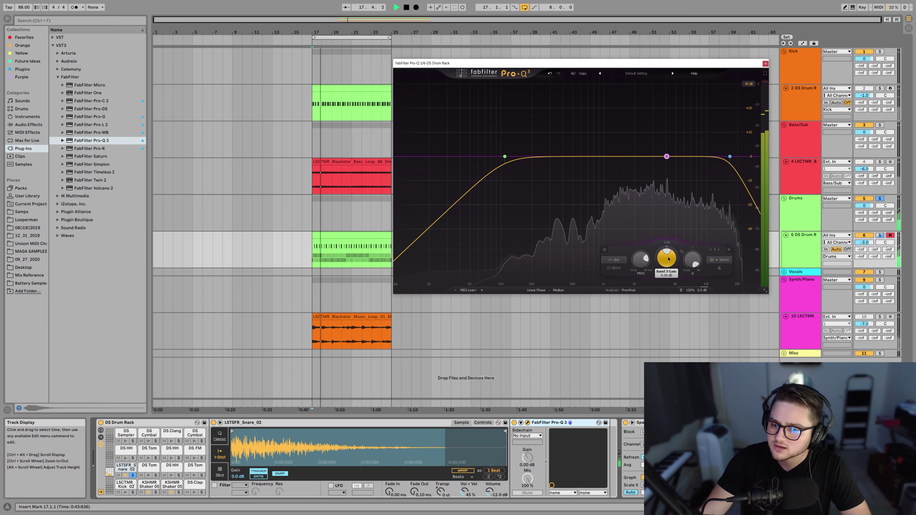
pyautogui.moveTo(668, 259); pyautogui.dragTo(670, 303)
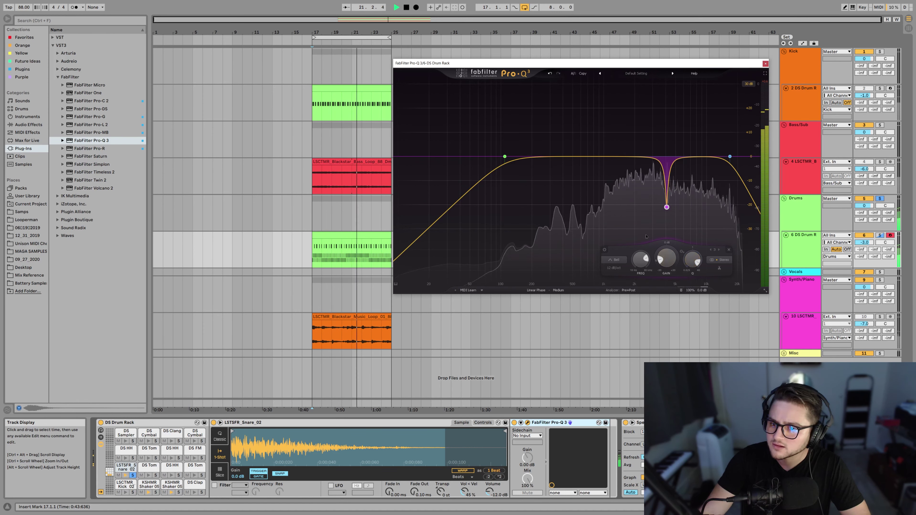
pyautogui.click(605, 250)
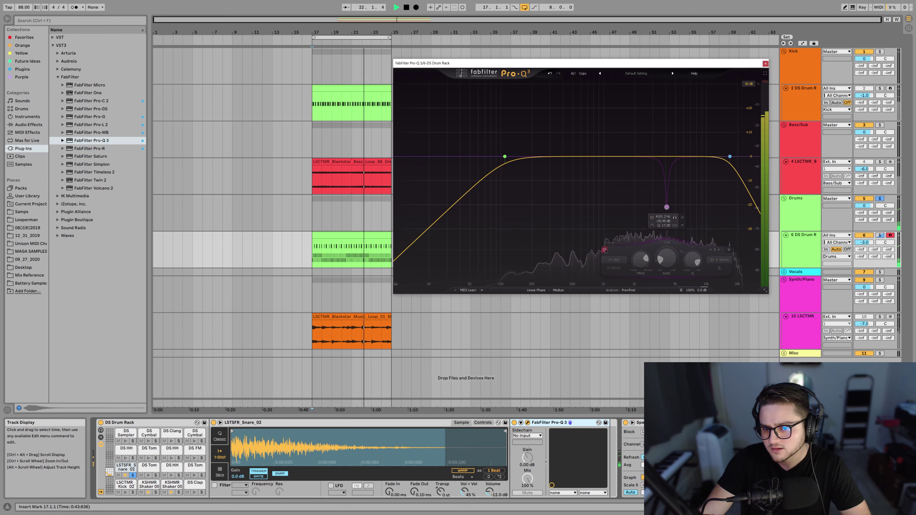
pyautogui.click(605, 250)
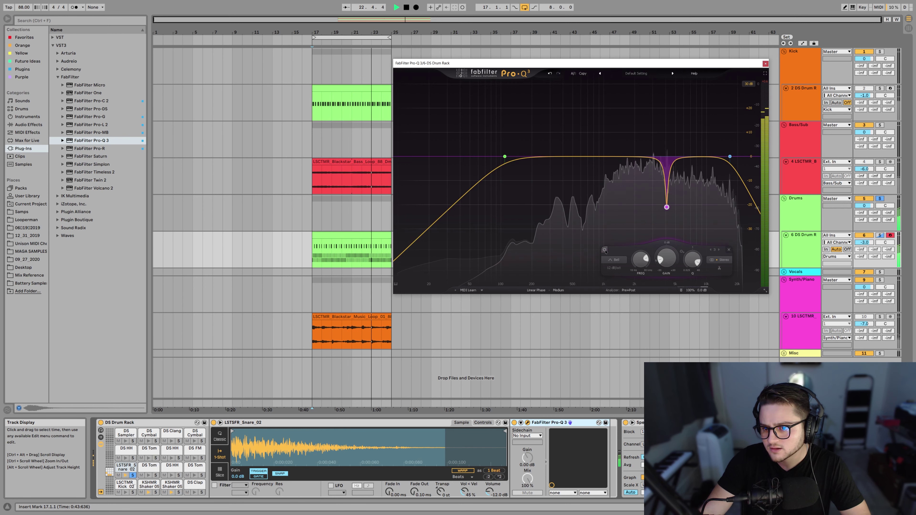
pyautogui.press('space')
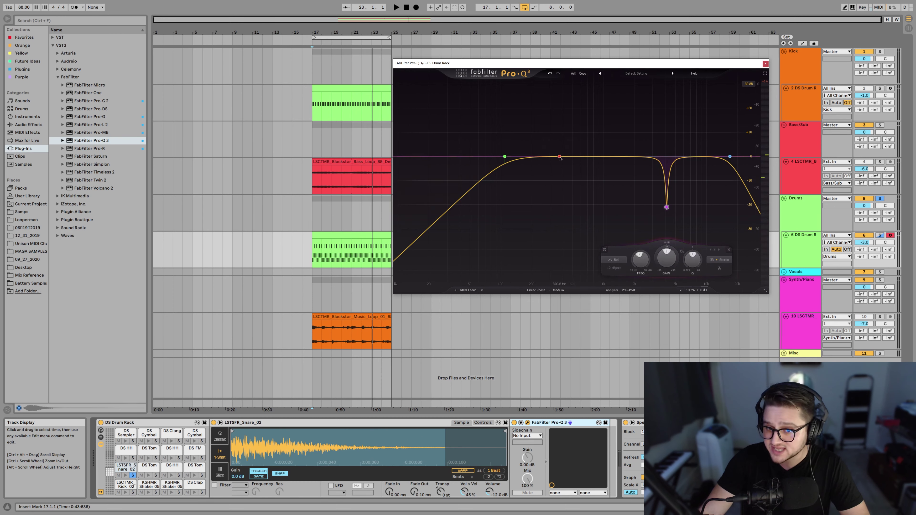
# - Add a narrow +30 dB band, sweep it to about 7.3 kHz while playing, then pull band 4's gain into a cut
pyautogui.moveTo(585, 257); pyautogui.dragTo(557, 203)
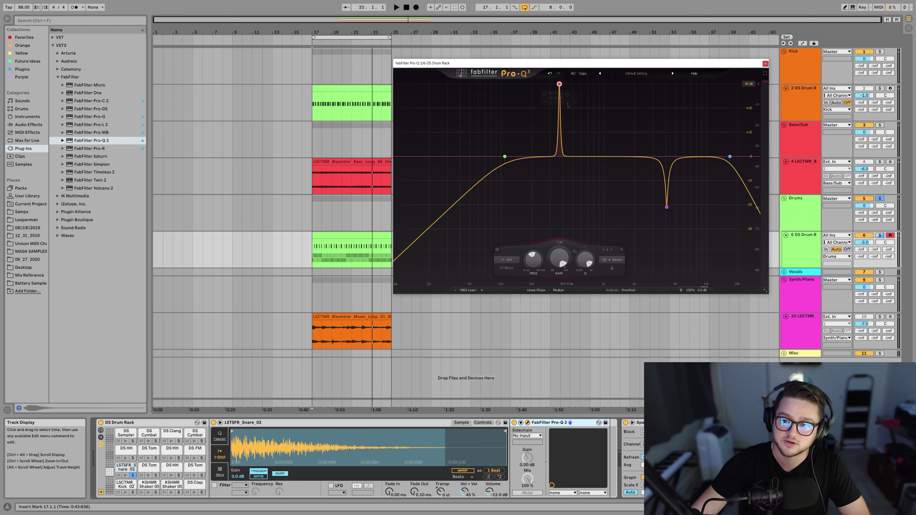
pyautogui.moveTo(560, 84); pyautogui.dragTo(693, 71)
pyautogui.press('space')
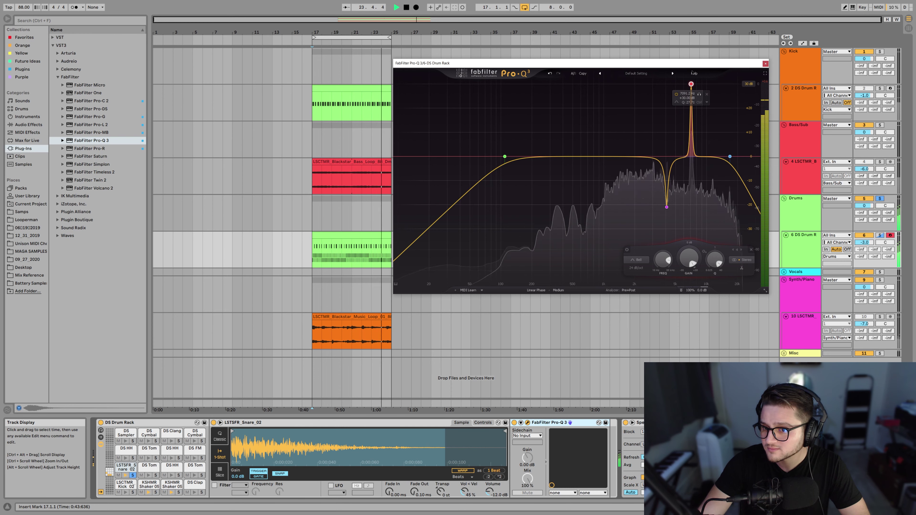
pyautogui.moveTo(692, 73); pyautogui.dragTo(695, 73)
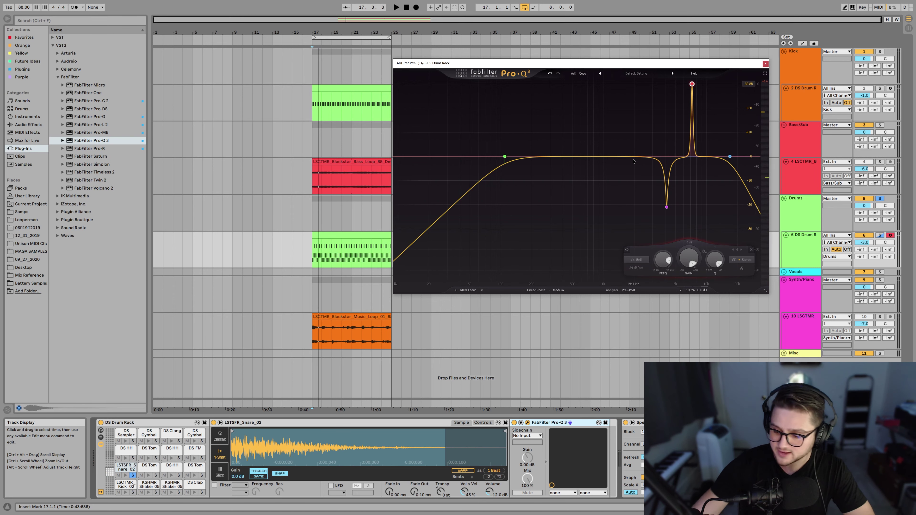
pyautogui.moveTo(689, 258); pyautogui.dragTo(697, 281)
pyautogui.press('space')
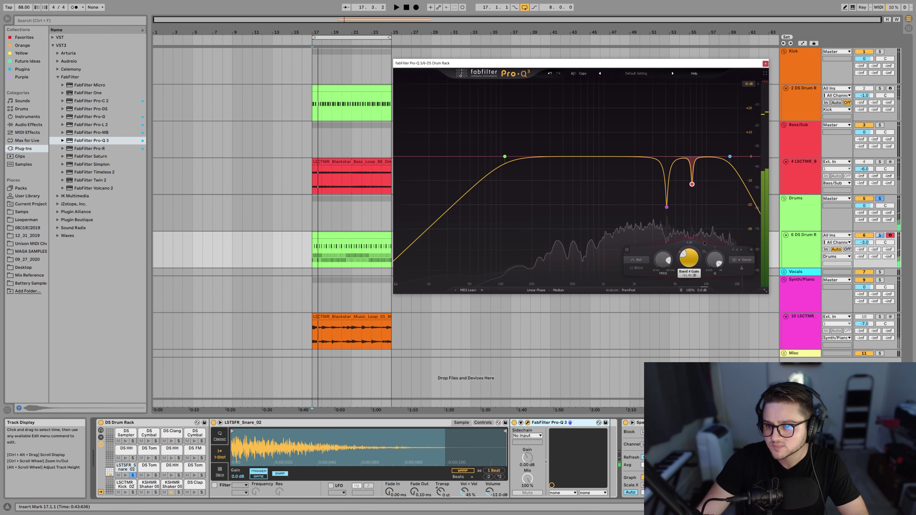
# - Add band 5 with a 24 dB/oct slope and tune its notch to about 11.3 kHz
pyautogui.click(608, 156)
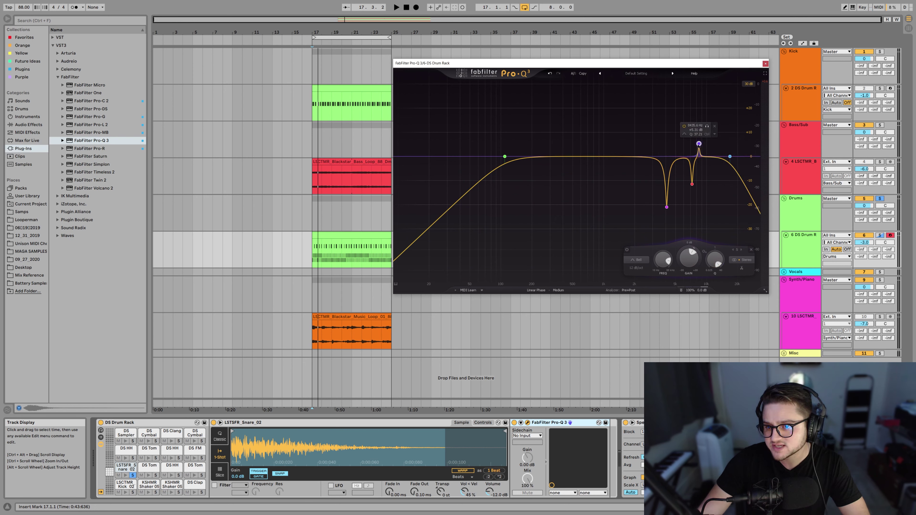
pyautogui.moveTo(699, 145); pyautogui.dragTo(712, 248)
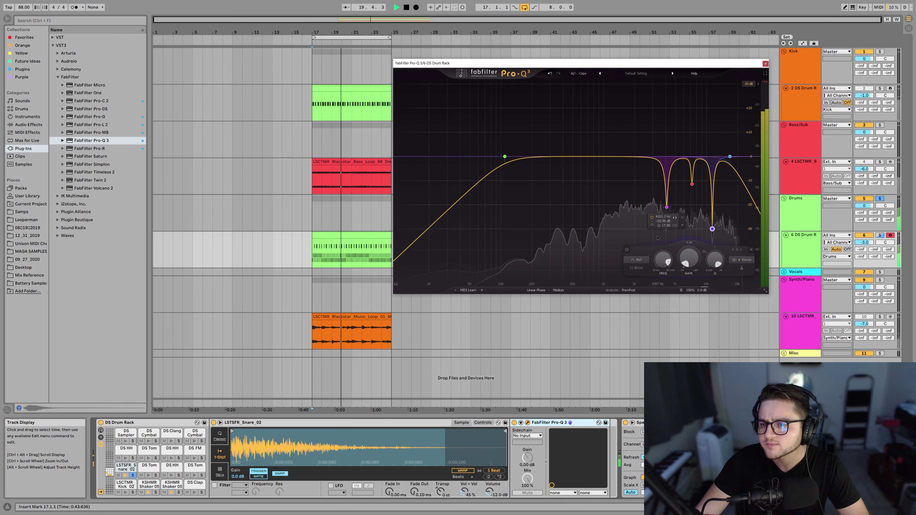
pyautogui.click(636, 267)
pyautogui.click(638, 283)
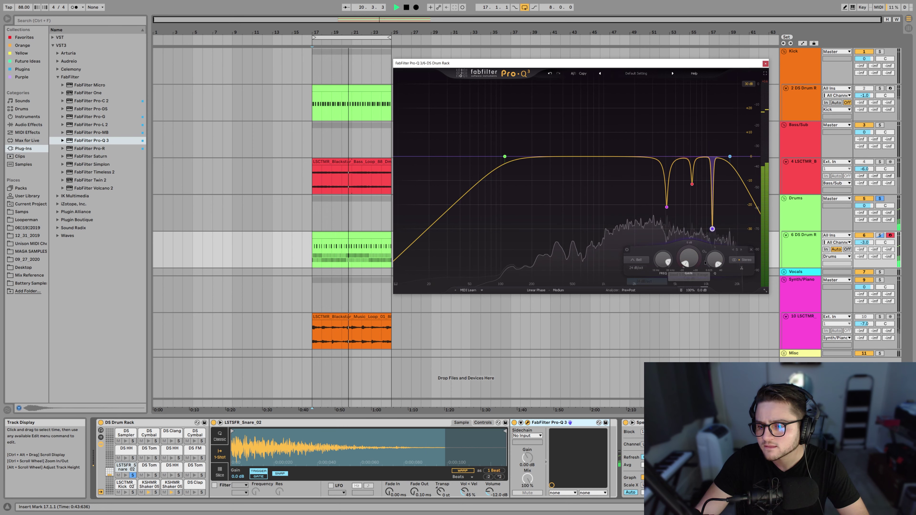
pyautogui.moveTo(713, 229); pyautogui.dragTo(701, 229)
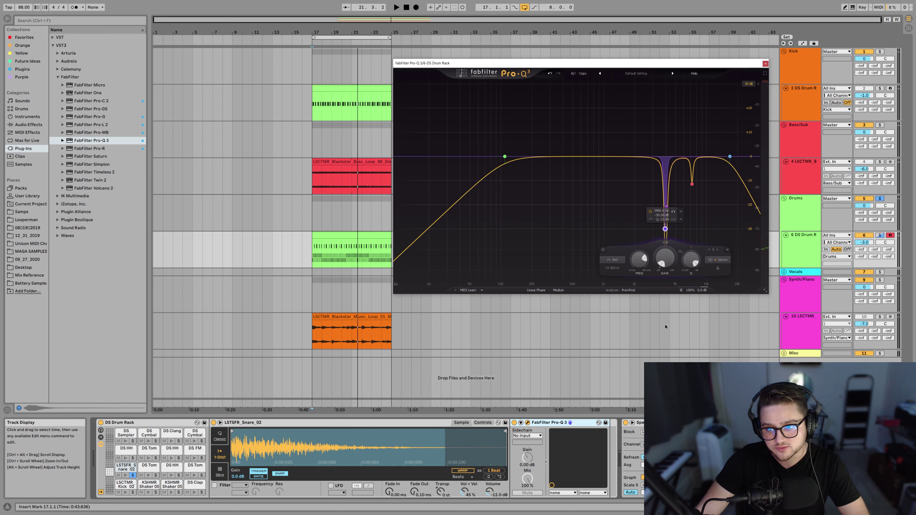
pyautogui.press('space')
pyautogui.moveTo(702, 229); pyautogui.dragTo(710, 229)
pyautogui.moveTo(710, 337); pyautogui.dragTo(711, 342)
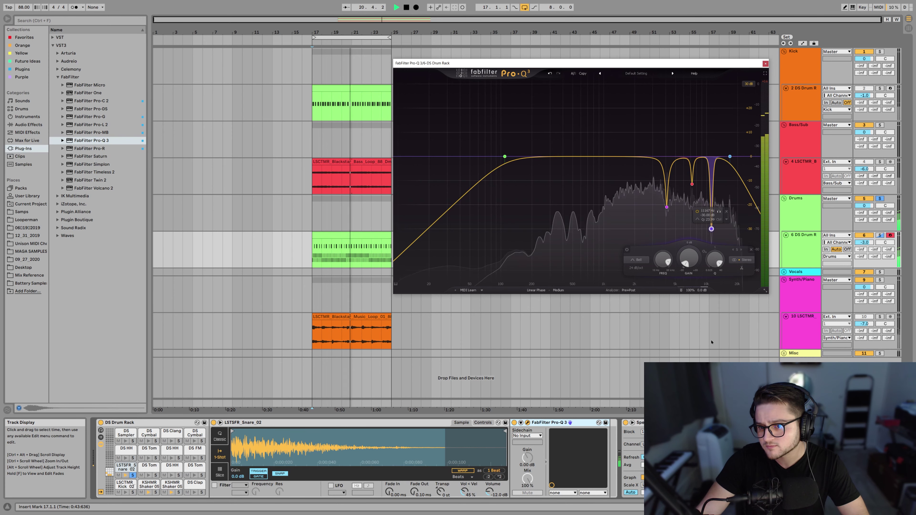
# - Enter a new gain of 0 for band 5's deep notch and compare it with the band switched off
pyautogui.moveTo(708, 266)
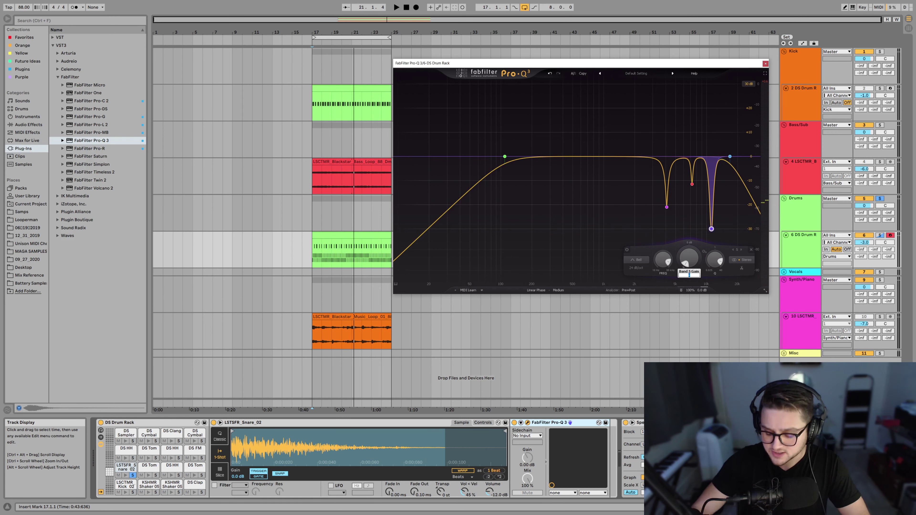
pyautogui.write('0')
pyautogui.press('Return')
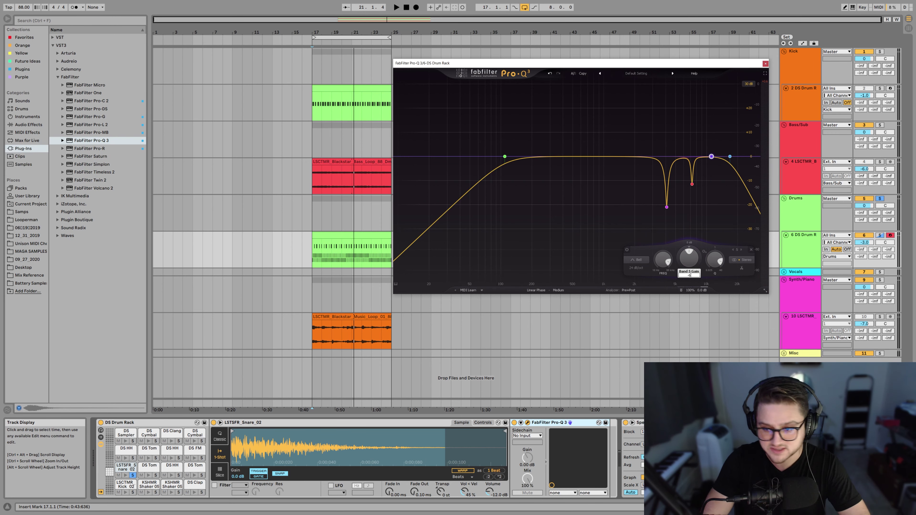
pyautogui.press('Return')
pyautogui.press('space')
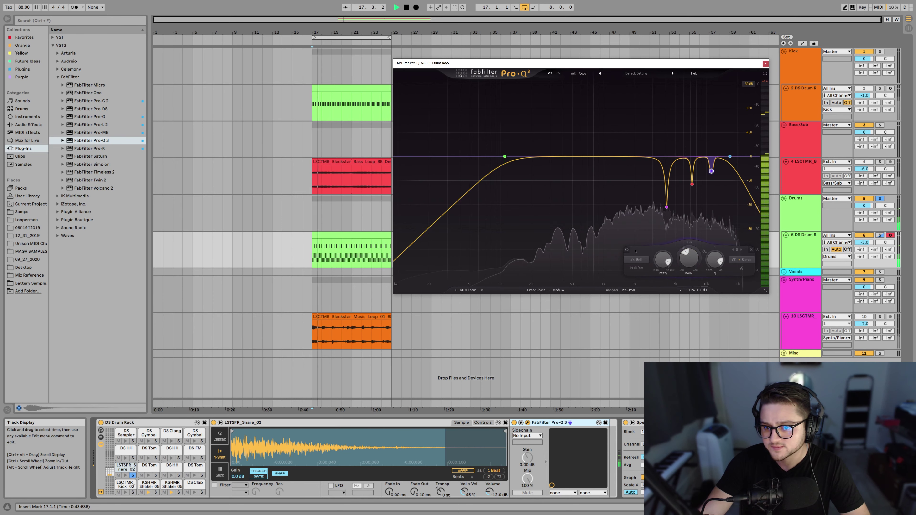
pyautogui.click(627, 249)
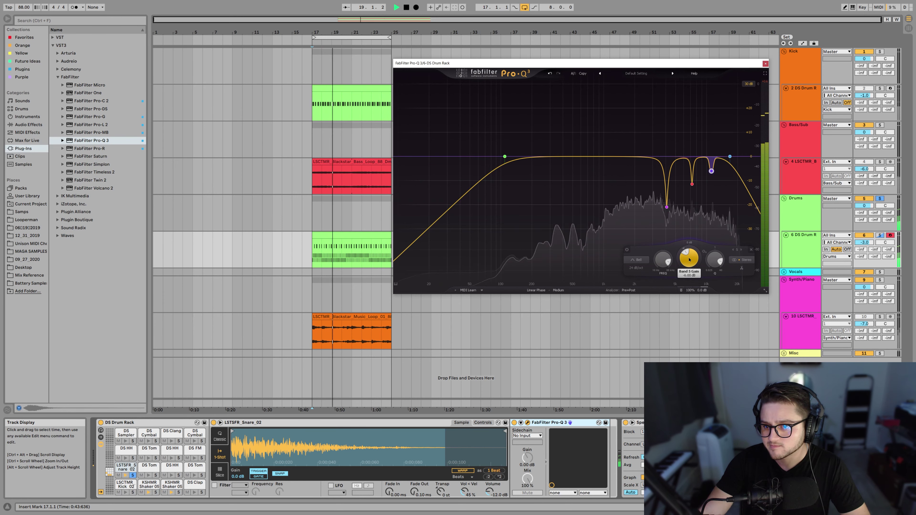
# - Ease the band's slope to 12 dB/oct
pyautogui.click(636, 268)
pyautogui.click(648, 275)
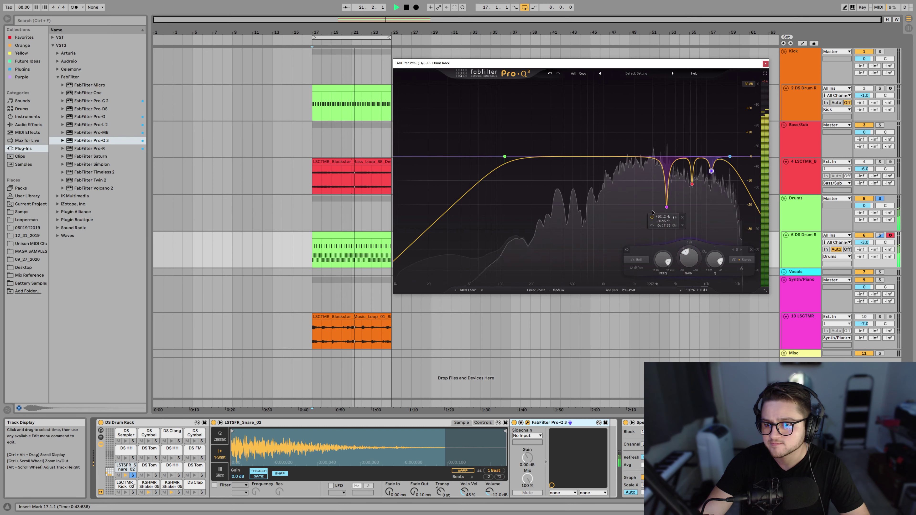
pyautogui.moveTo(616, 232)
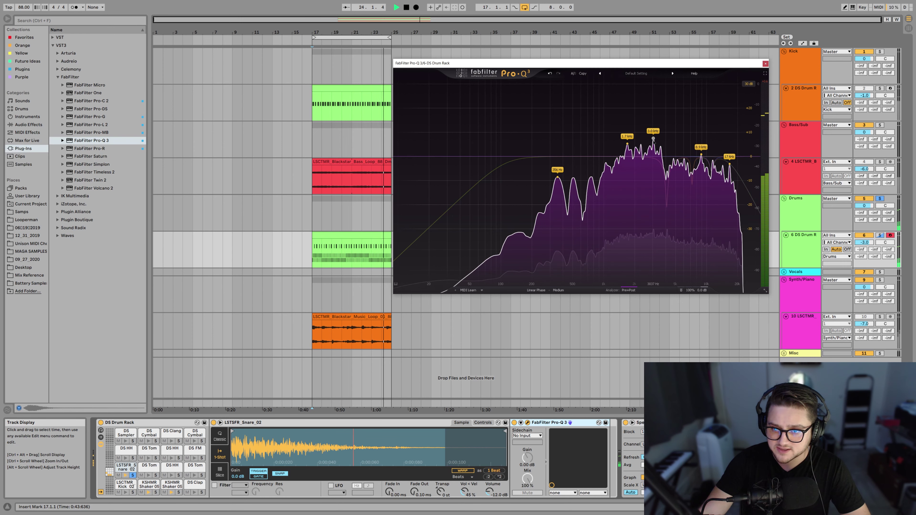
# - Turn the 3.0 kHz peak into a narrow 24 dB/oct notch cut, then select all the notch bands together
pyautogui.moveTo(653, 139); pyautogui.dragTo(654, 113)
pyautogui.moveTo(649, 229); pyautogui.dragTo(677, 262)
pyautogui.click(601, 268)
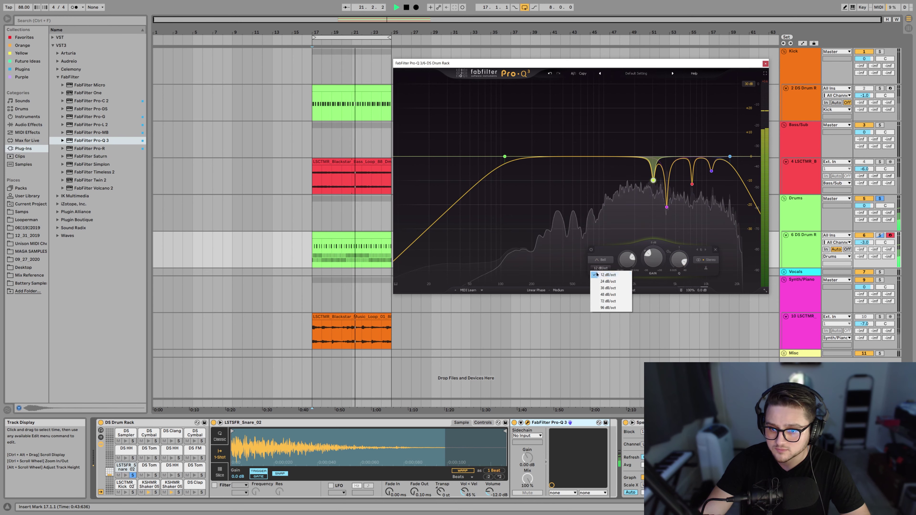
pyautogui.click(609, 281)
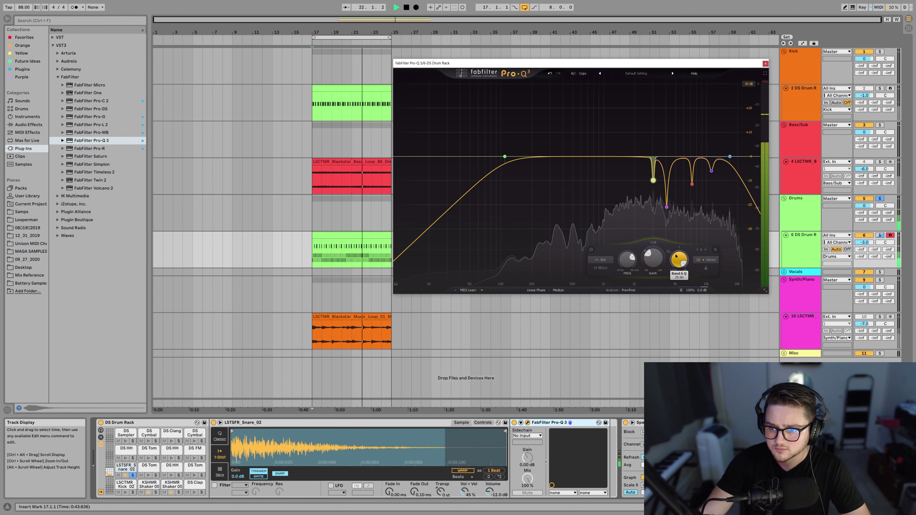
pyautogui.moveTo(670, 262); pyautogui.dragTo(676, 265)
pyautogui.press('space')
pyautogui.moveTo(620, 127); pyautogui.dragTo(713, 225)
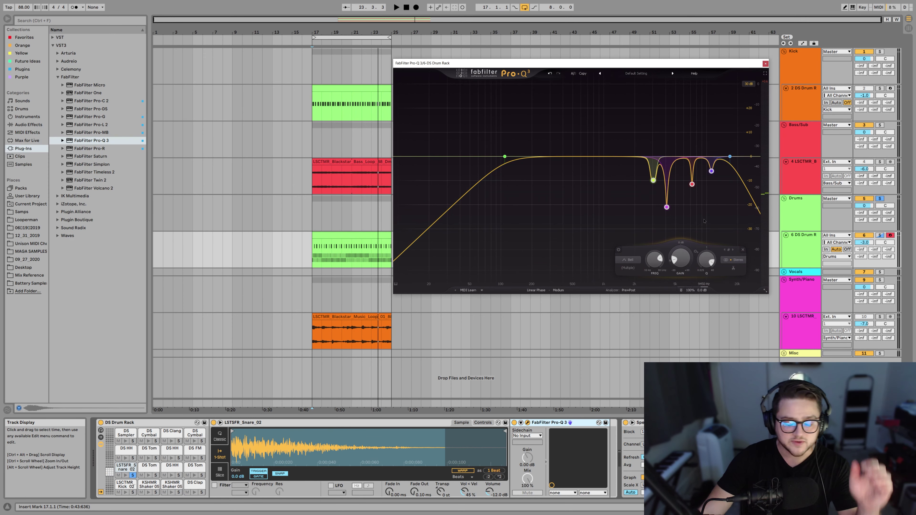
pyautogui.click(514, 422)
pyautogui.press('space')
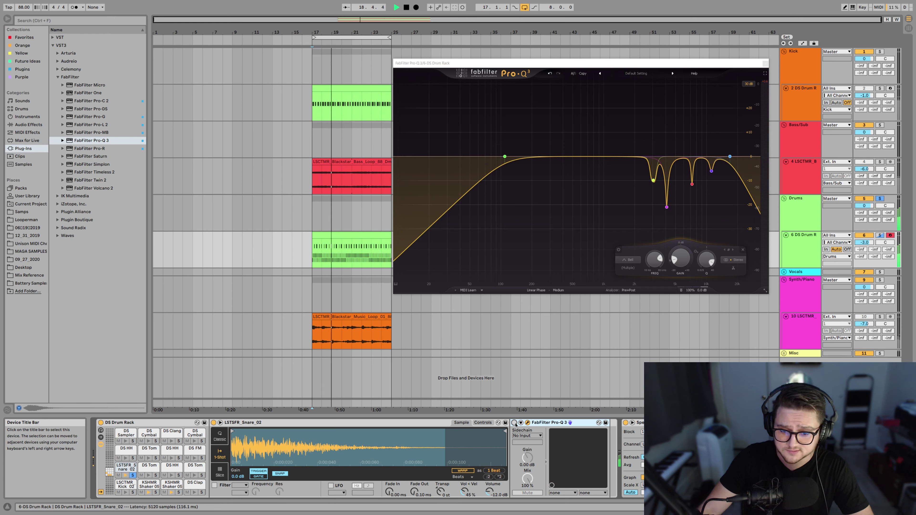
pyautogui.click(514, 422)
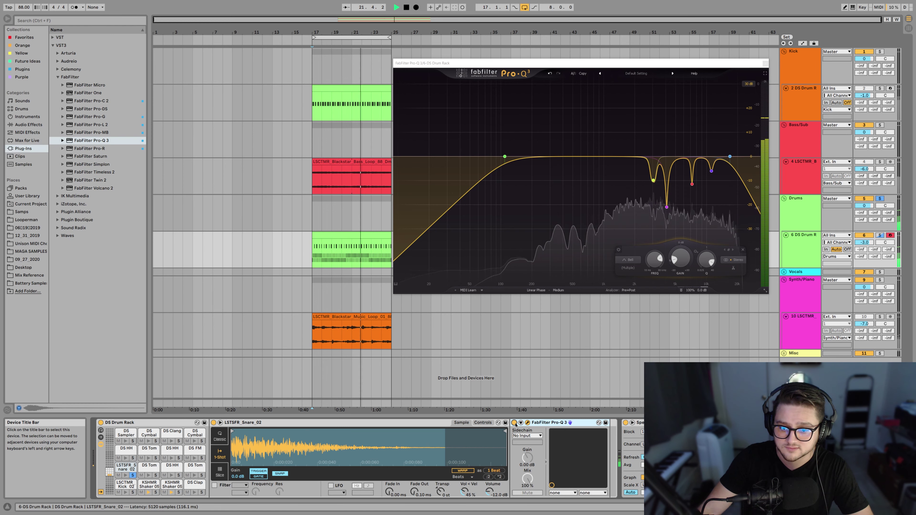
pyautogui.press('space')
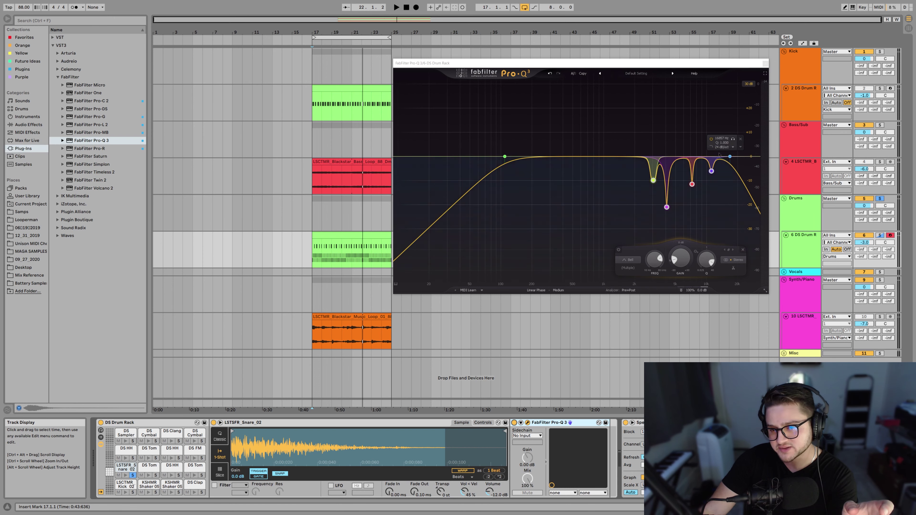
pyautogui.moveTo(707, 173)
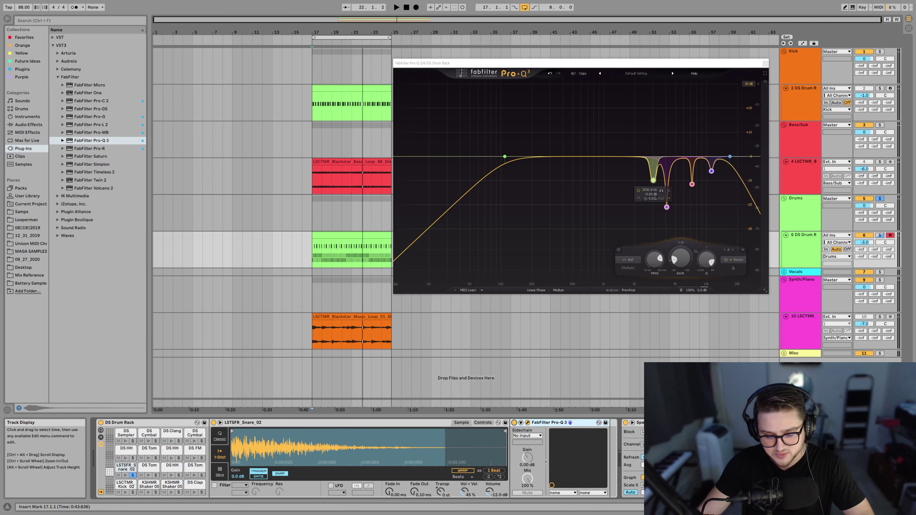
# - Close Pro-Q 3 and drag the KSHMR Shaker 05 pad out onto its own Shaker track
pyautogui.click(766, 64)
pyautogui.click(147, 485)
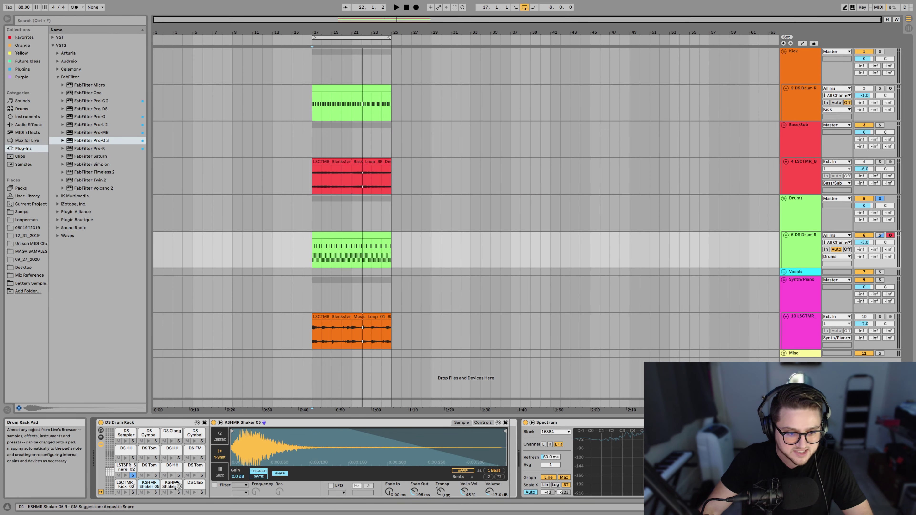
pyautogui.moveTo(175, 489); pyautogui.dragTo(573, 241)
pyautogui.press('space')
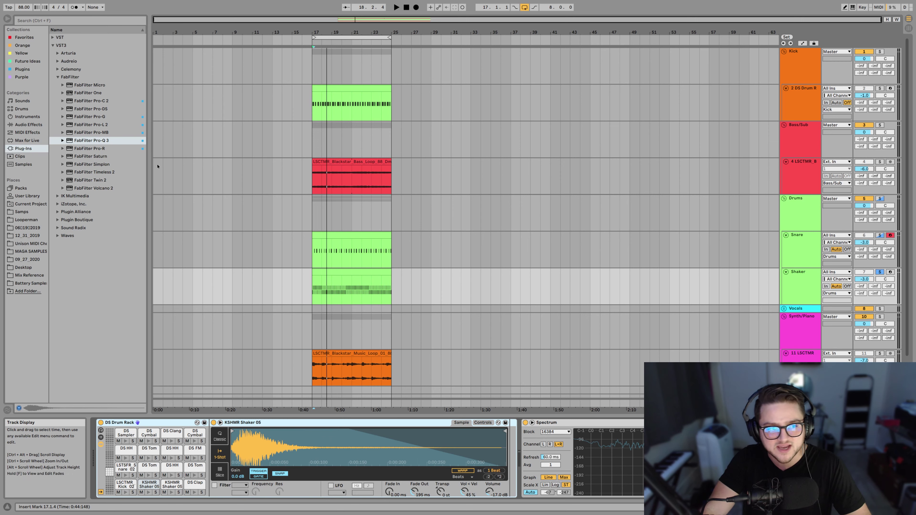
# - Load Pro-Q 3 on the Shaker track and add a low cut band
pyautogui.press('Return')
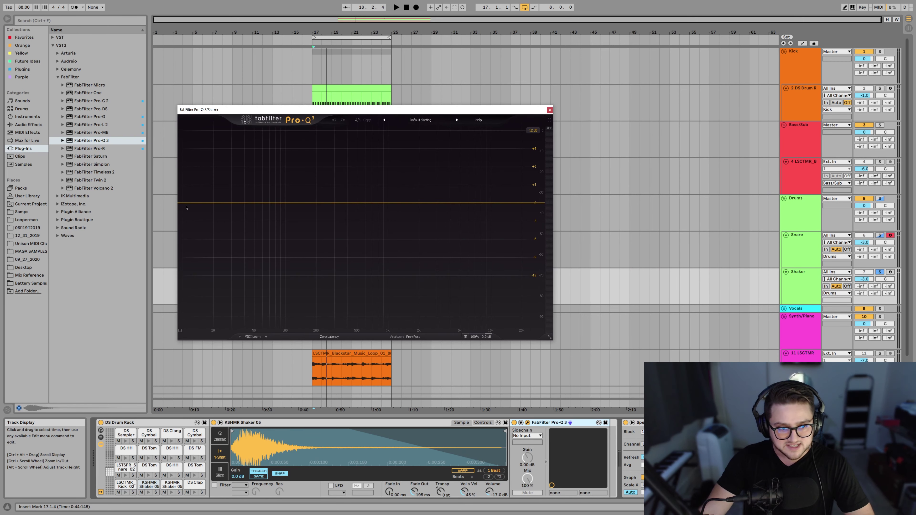
pyautogui.press('space')
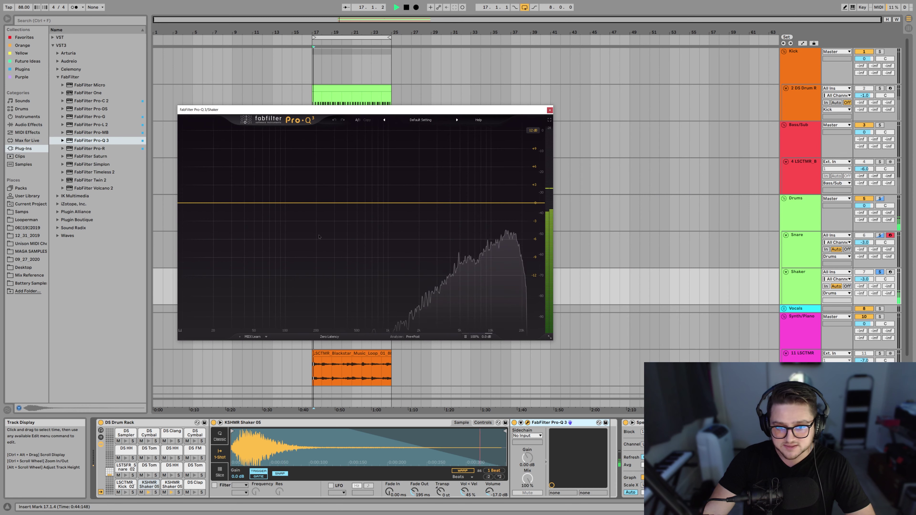
pyautogui.click(187, 203)
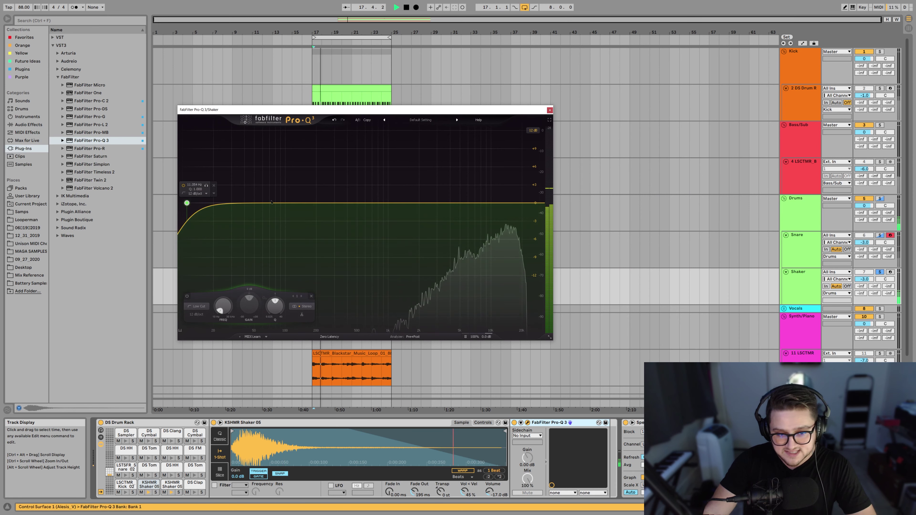
pyautogui.moveTo(223, 306); pyautogui.dragTo(224, 268)
# - Switch to Linear Phase, raise the low cut to about 1 kHz, and add a high-cut band
pyautogui.click(329, 337)
pyautogui.click(318, 353)
pyautogui.moveTo(349, 310)
pyautogui.mouseDown()
pyautogui.moveTo(352, 285)
pyautogui.moveTo(355, 312)
pyautogui.mouseUp()
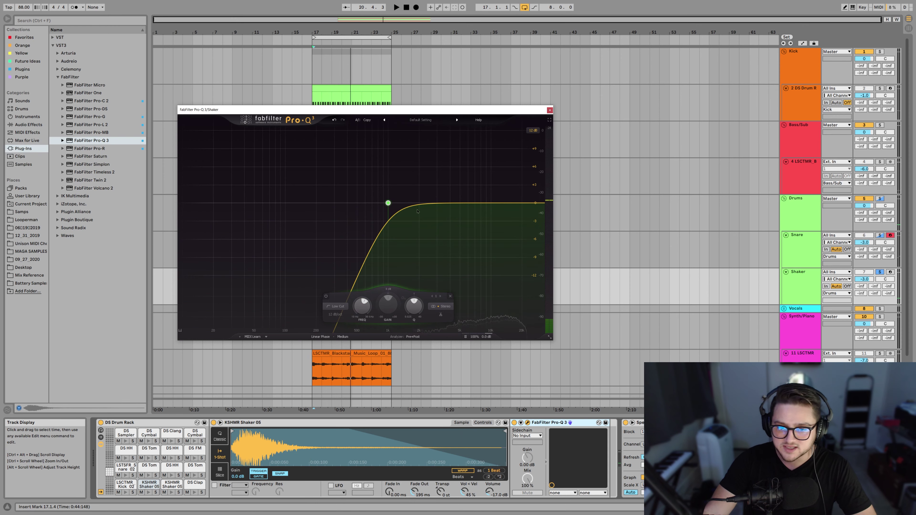
pyautogui.moveTo(391, 202)
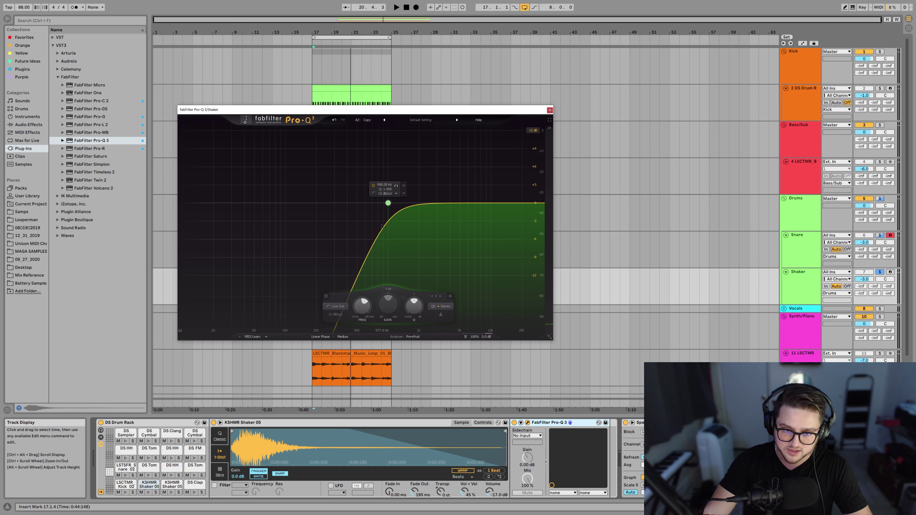
pyautogui.click(543, 204)
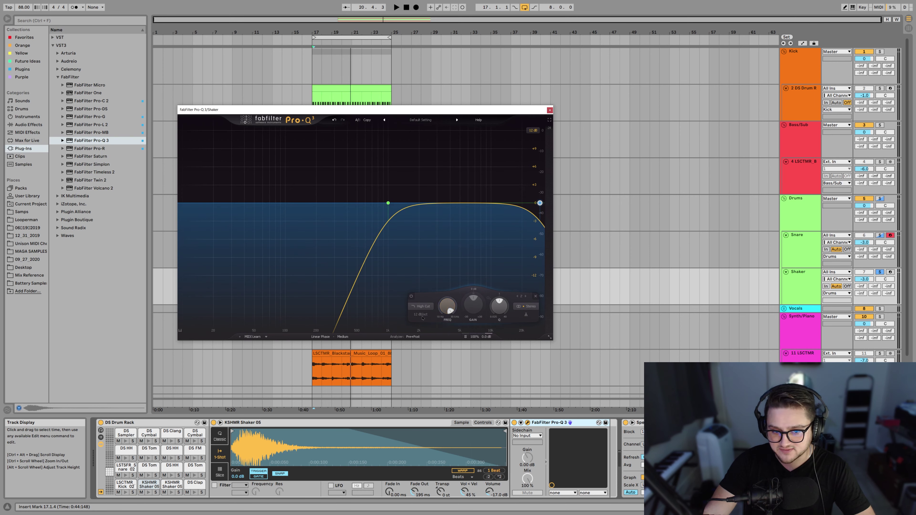
# - Give the high cut a Brickwall slope, lower it to about 19 kHz, and unsolo the band
pyautogui.click(423, 315)
pyautogui.click(426, 381)
pyautogui.press('space')
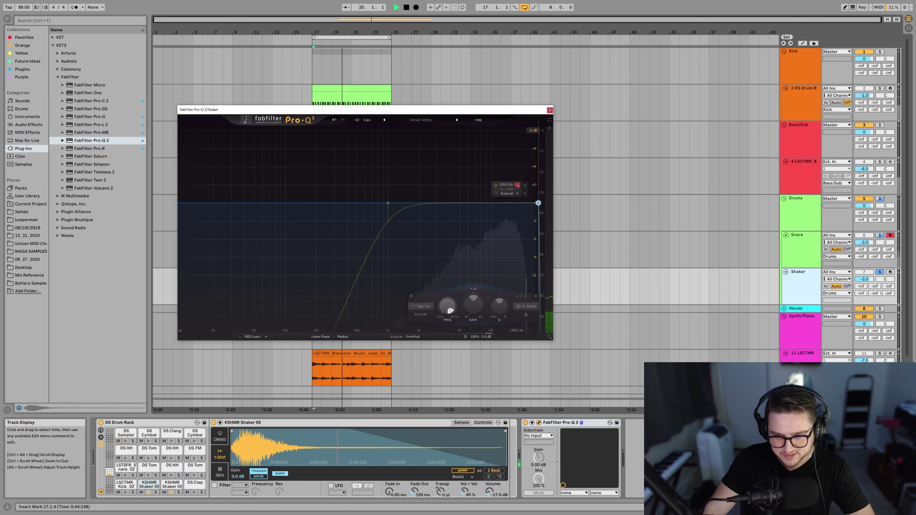
pyautogui.moveTo(515, 186); pyautogui.dragTo(501, 191)
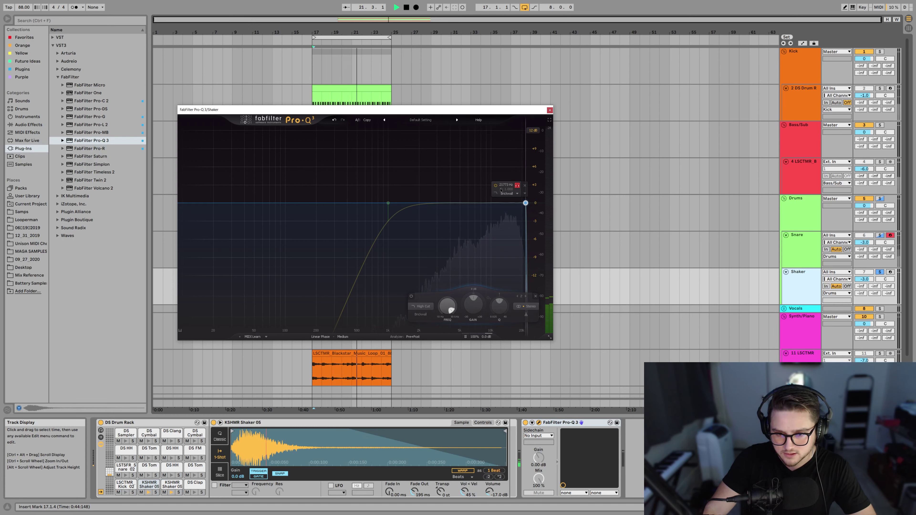
pyautogui.moveTo(501, 190); pyautogui.dragTo(480, 196)
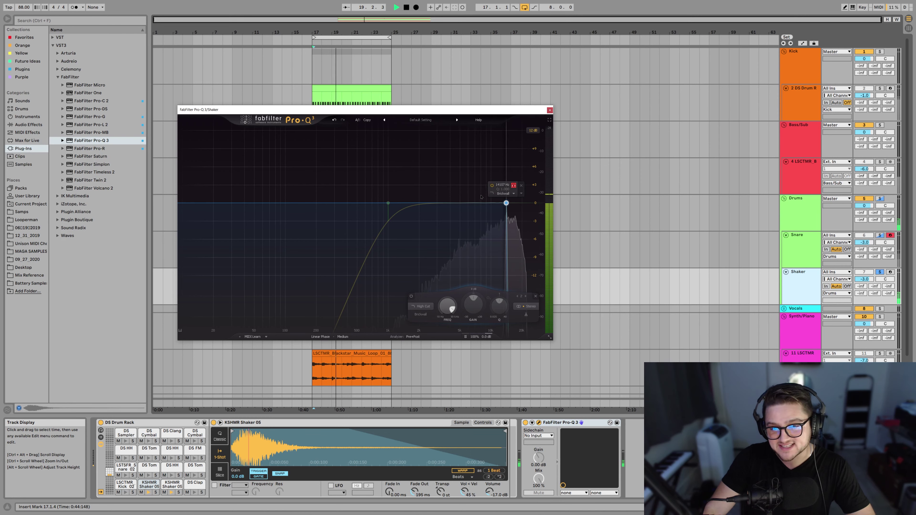
pyautogui.click(514, 185)
pyautogui.press('space')
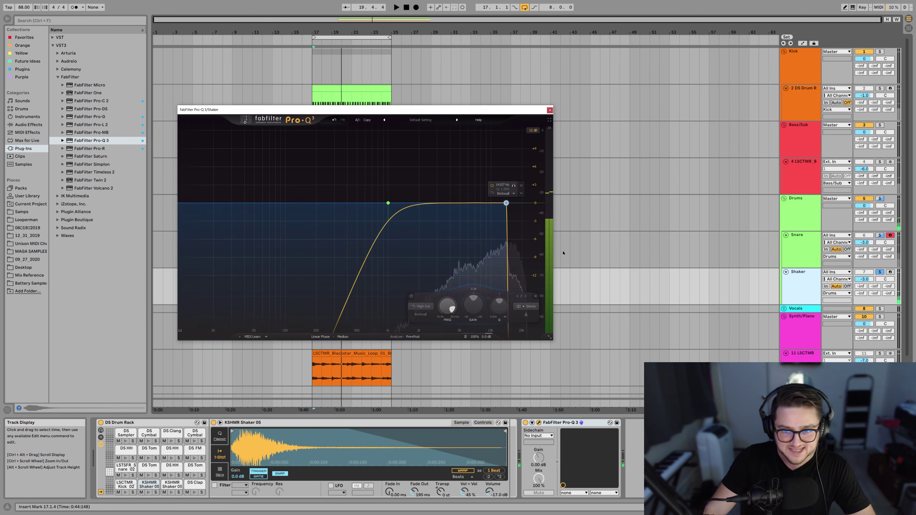
# - Set the shaker's high cut slope to 24 dB/oct and compare it with the band switched off
pyautogui.click(426, 312)
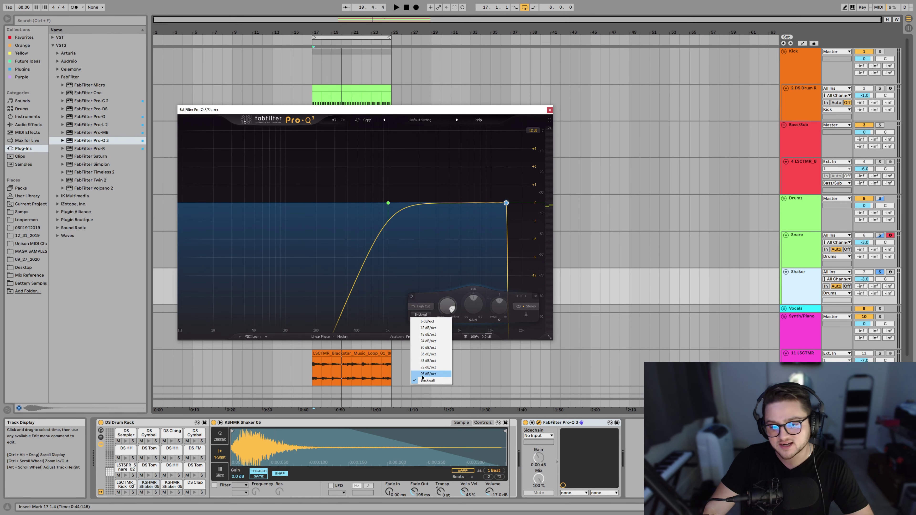
pyautogui.click(434, 338)
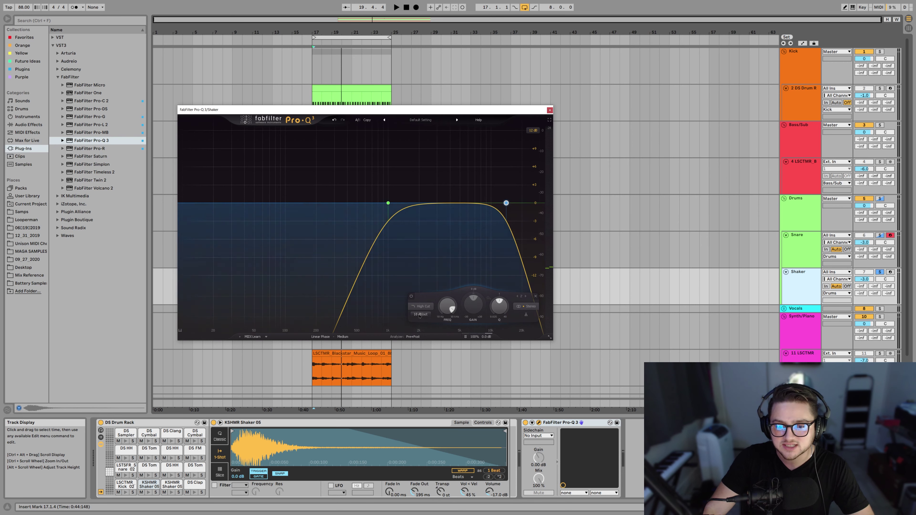
pyautogui.click(420, 314)
pyautogui.click(430, 341)
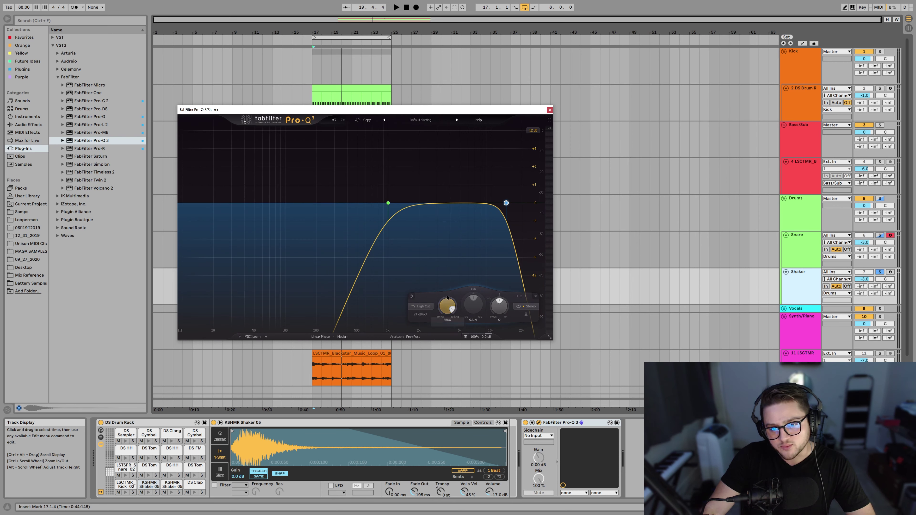
pyautogui.press('space')
pyautogui.click(412, 297)
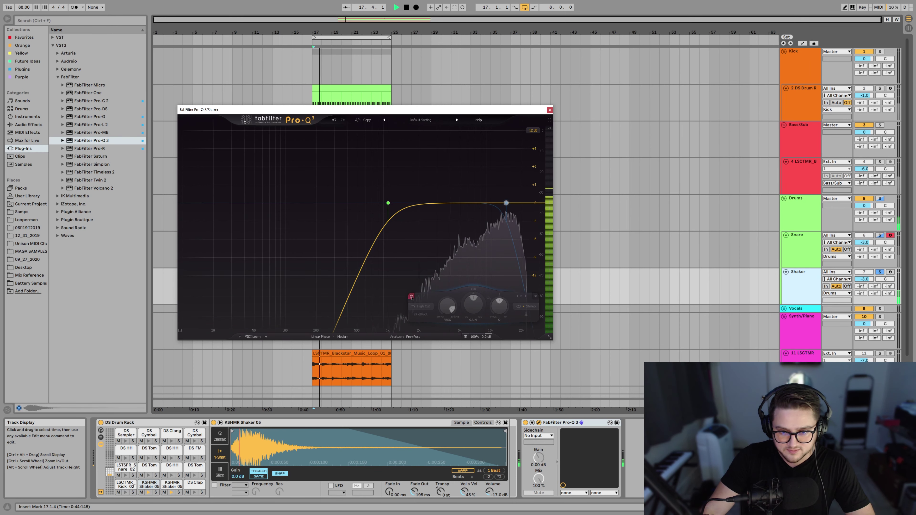
pyautogui.click(411, 296)
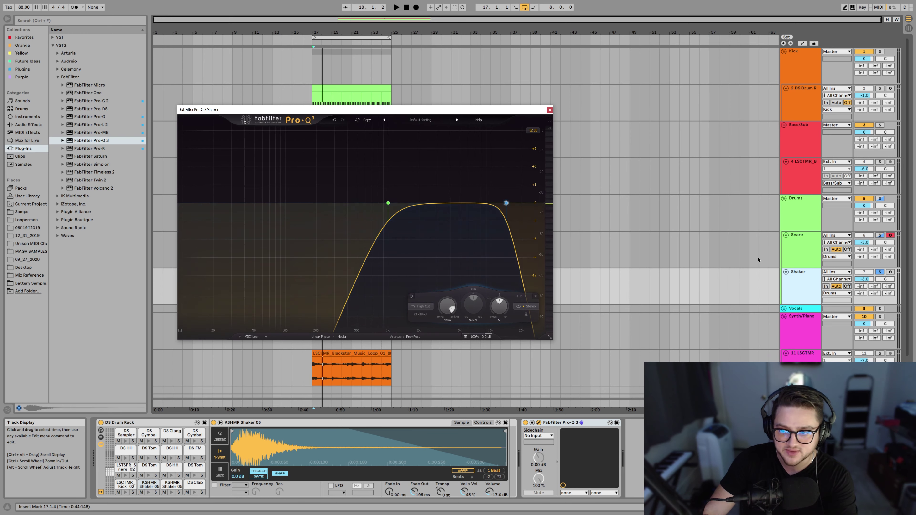
# - Compare the shaker with its Pro-Q 3 bypassed from bar 17, then close the EQ window
pyautogui.click(855, 250)
pyautogui.press('space')
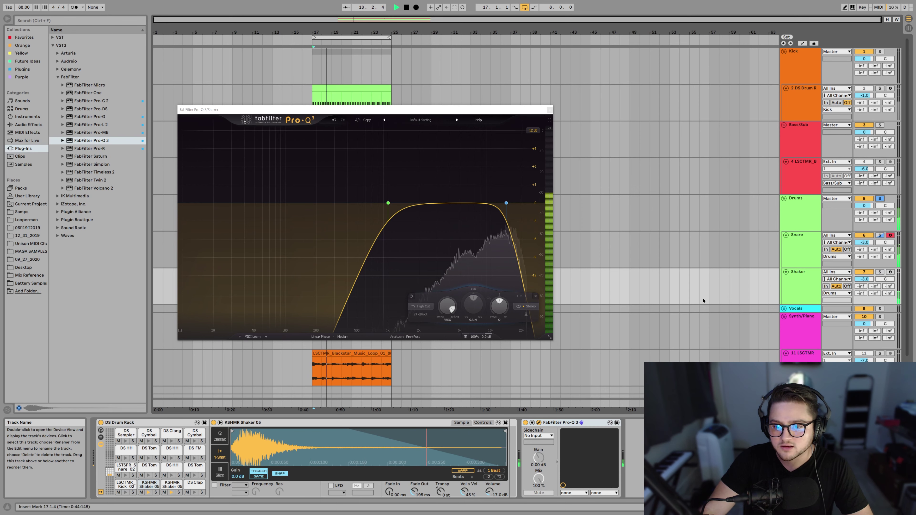
pyautogui.click(526, 423)
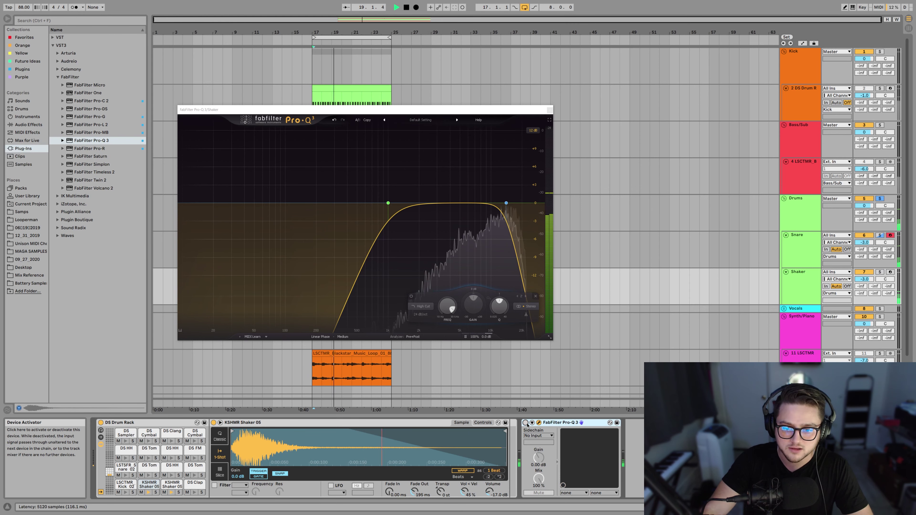
pyautogui.click(526, 423)
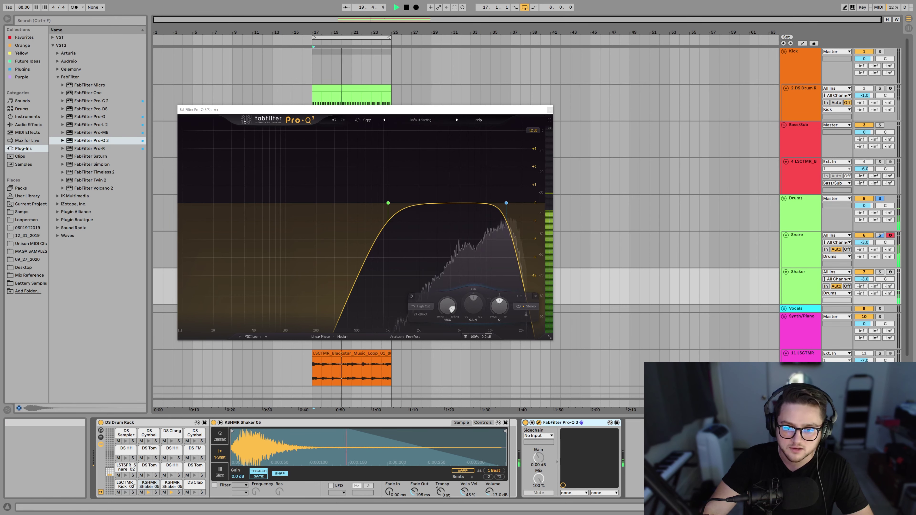
pyautogui.press('space')
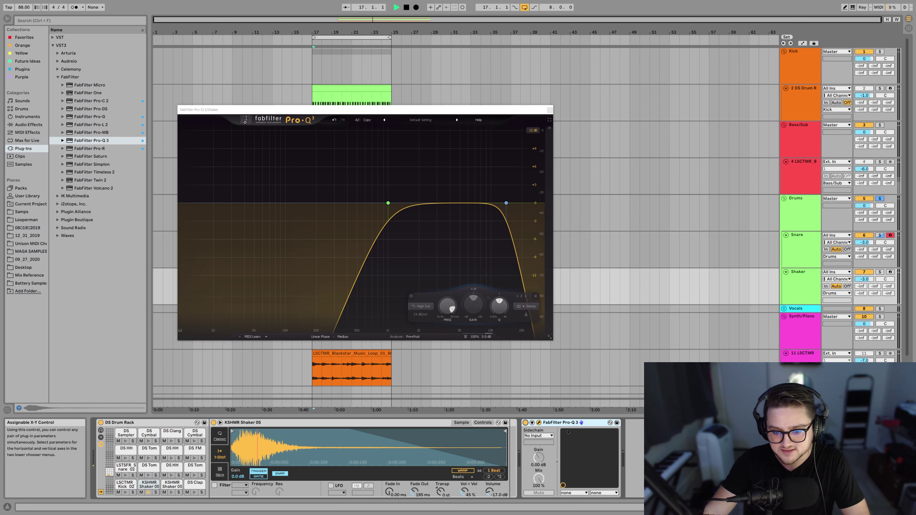
pyautogui.press('space')
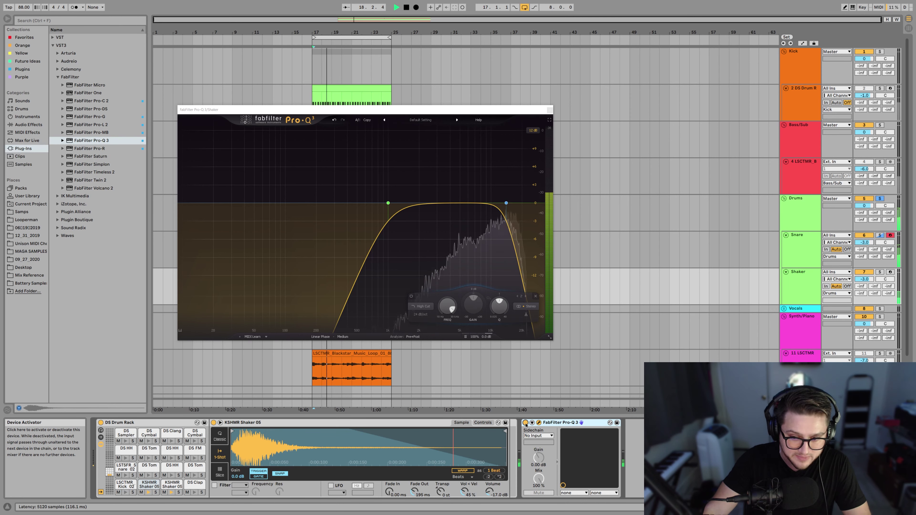
pyautogui.click(526, 423)
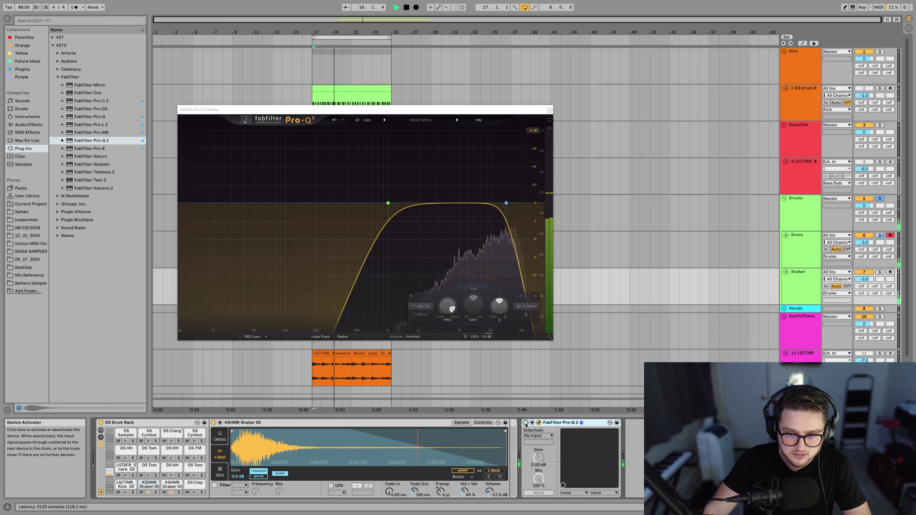
pyautogui.click(526, 423)
pyautogui.click(526, 424)
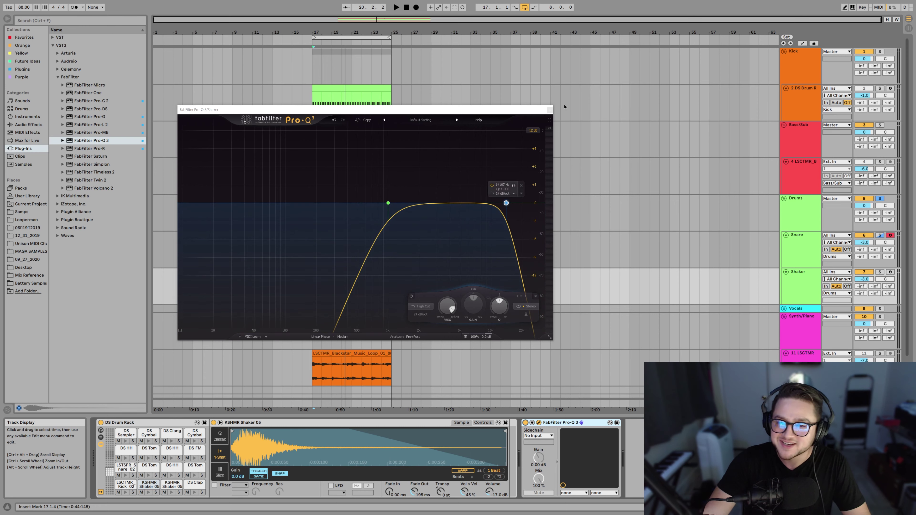
pyautogui.click(550, 110)
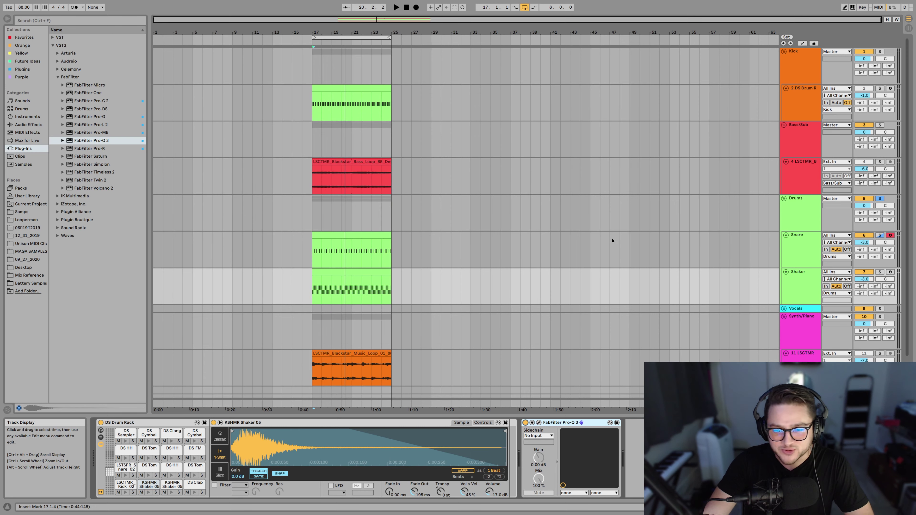
# - Solo the Kick track and compare the snare with its Pro-Q 3 bypassed during playback
pyautogui.click(806, 213)
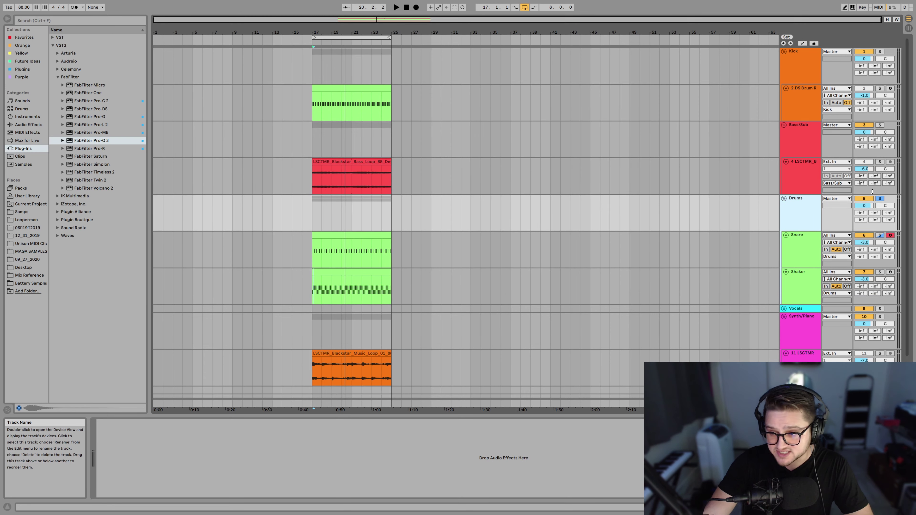
pyautogui.click(879, 53)
pyautogui.press('space')
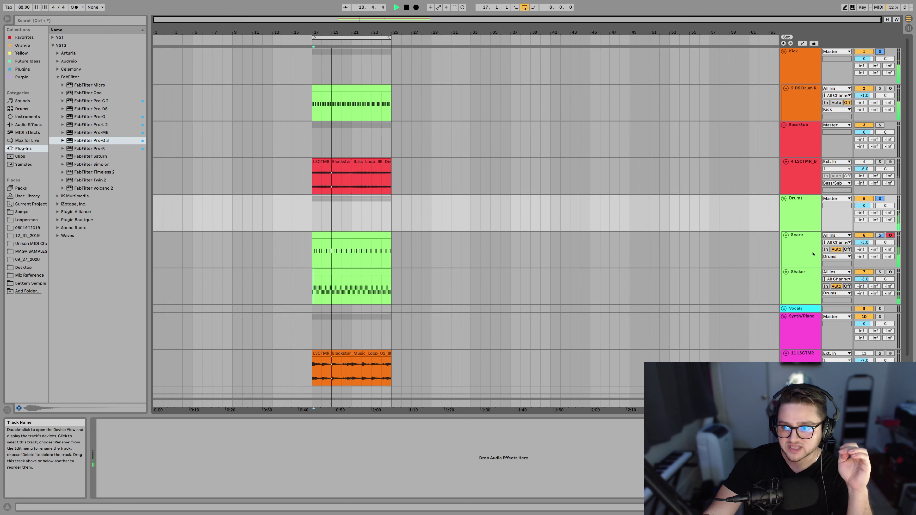
pyautogui.click(681, 266)
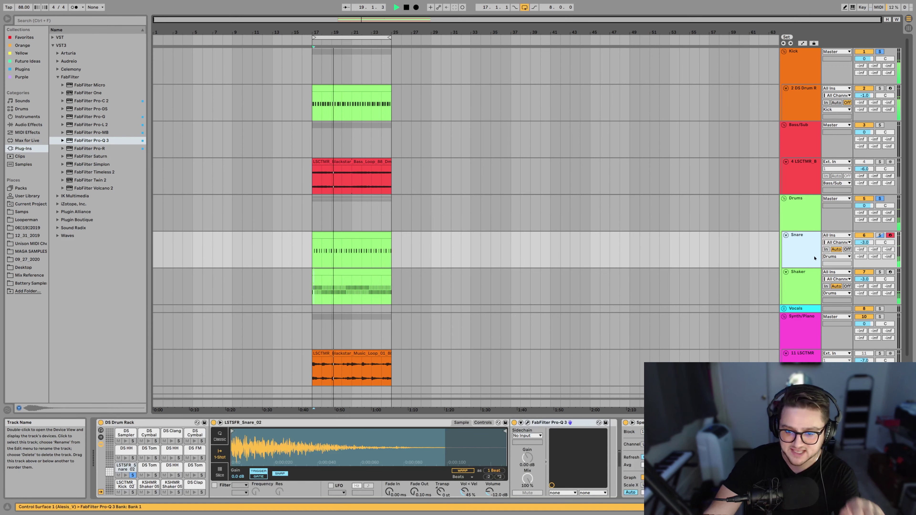
pyautogui.click(514, 423)
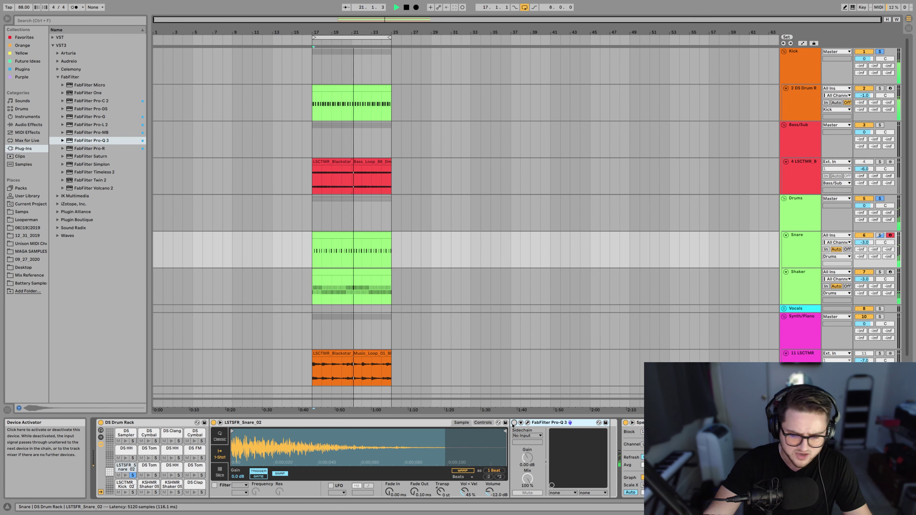
pyautogui.click(514, 423)
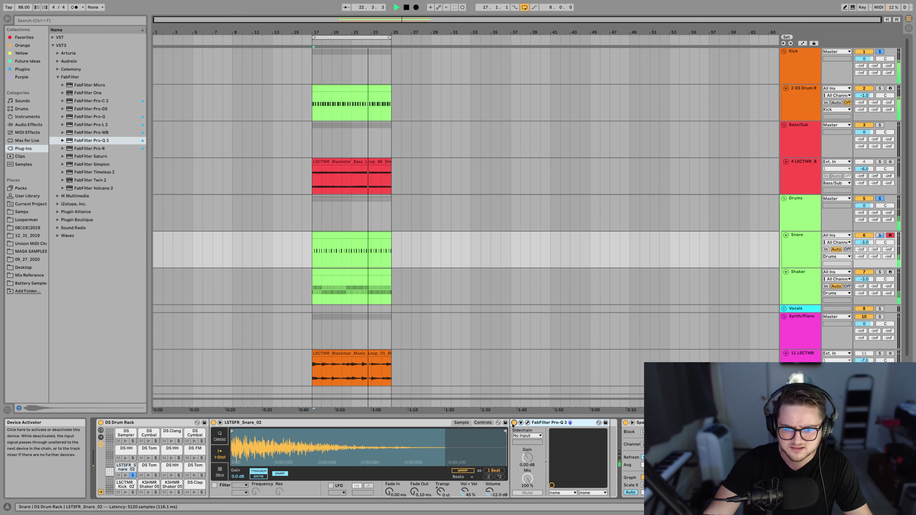
pyautogui.press('Down')
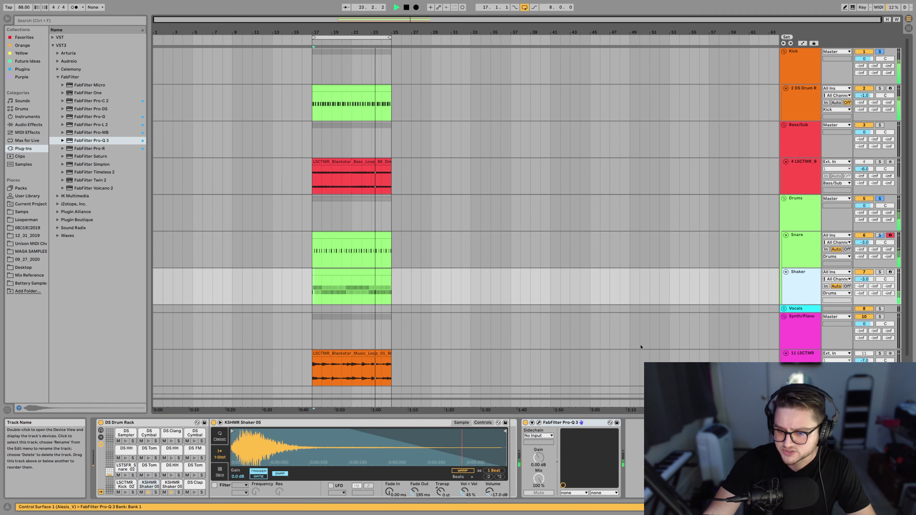
# - Compare the shaker with its Pro-Q 3 bypassed and re-enabled, then stop playback
pyautogui.click(525, 422)
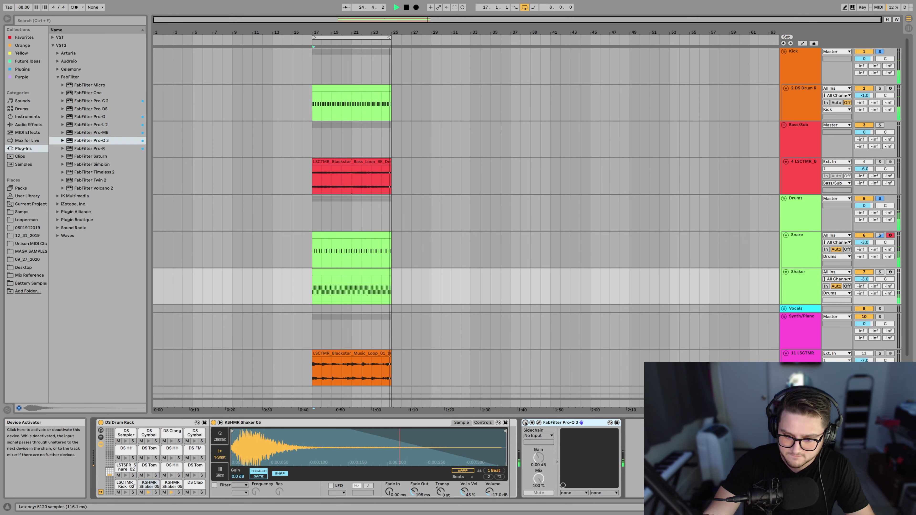
pyautogui.click(525, 423)
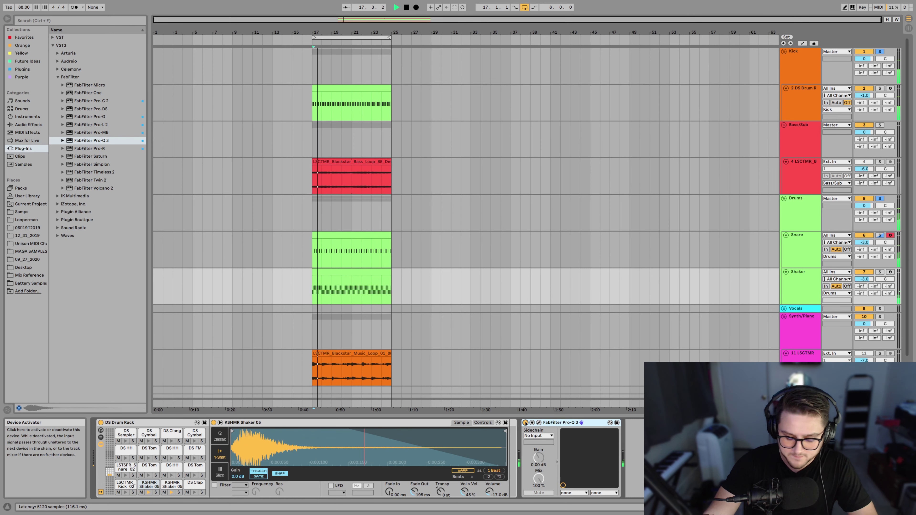
pyautogui.press('space')
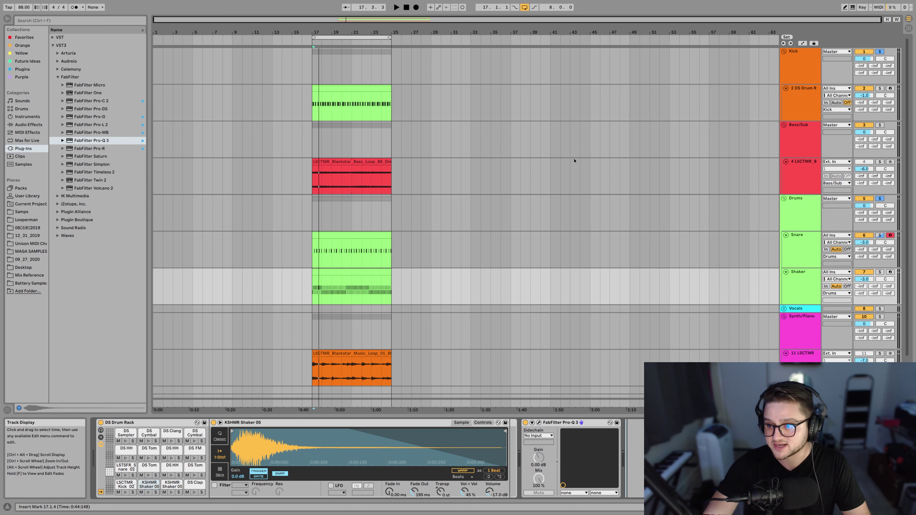
# - Select the Snare clip and track, then show the Drums group's empty device chain
pyautogui.click(371, 236)
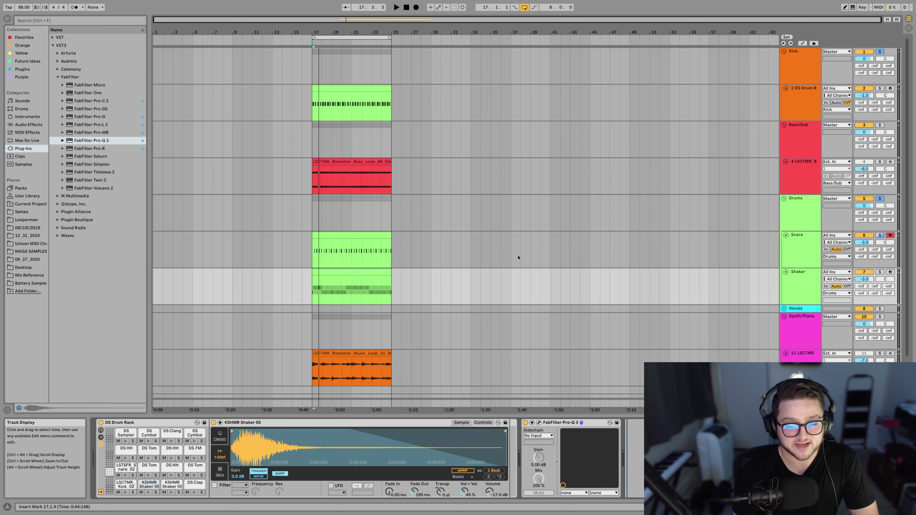
pyautogui.click(806, 255)
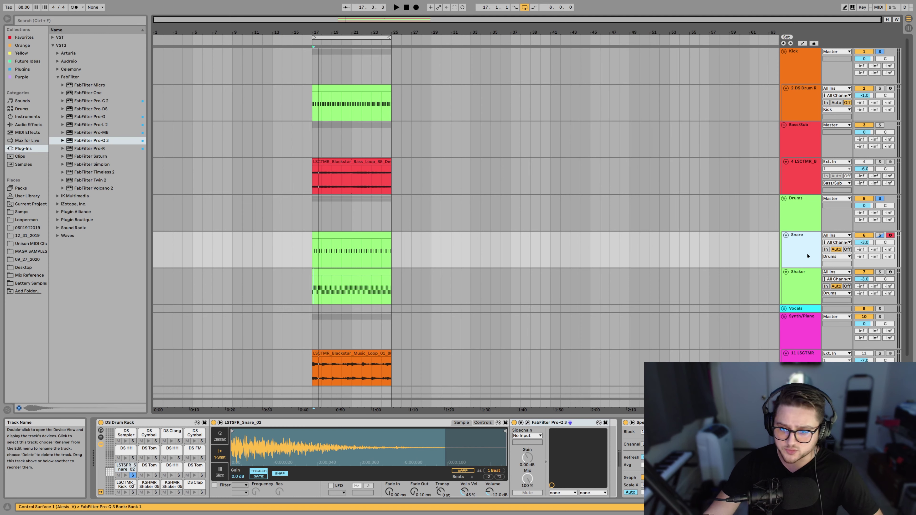
pyautogui.click(810, 212)
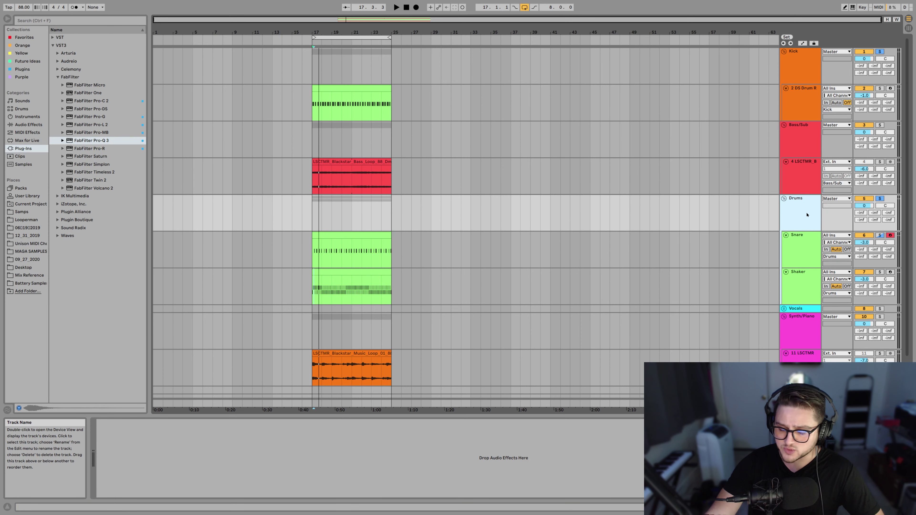